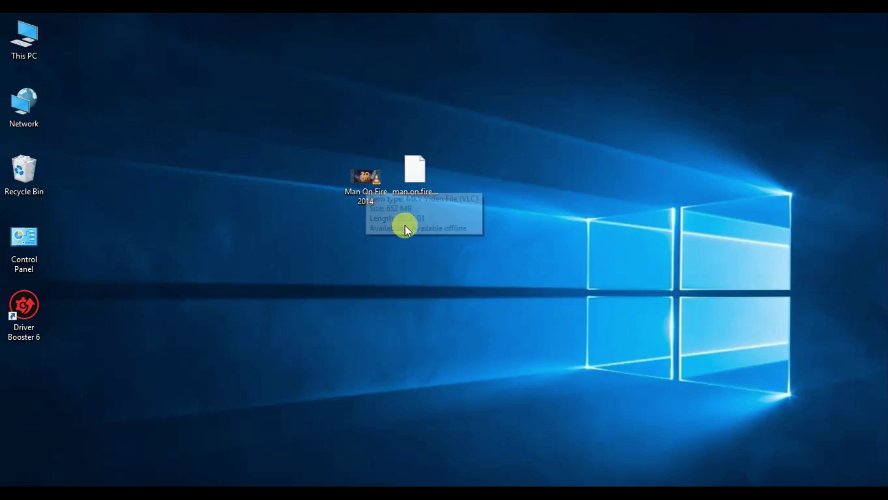
Step: Play the Man On Fire 2014 video from the desktop, pause it and check its subtitle track options
{"action": "left_click", "coordinate": [376, 265]}
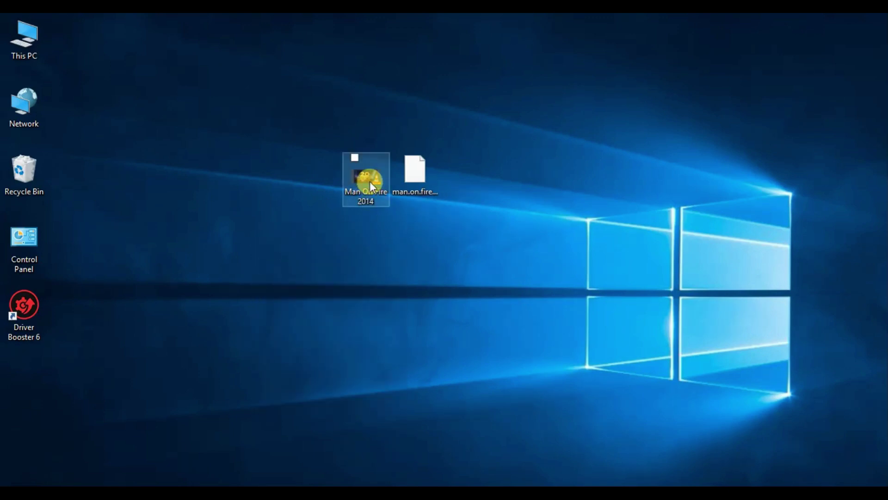
{"action": "double_click", "coordinate": [370, 181]}
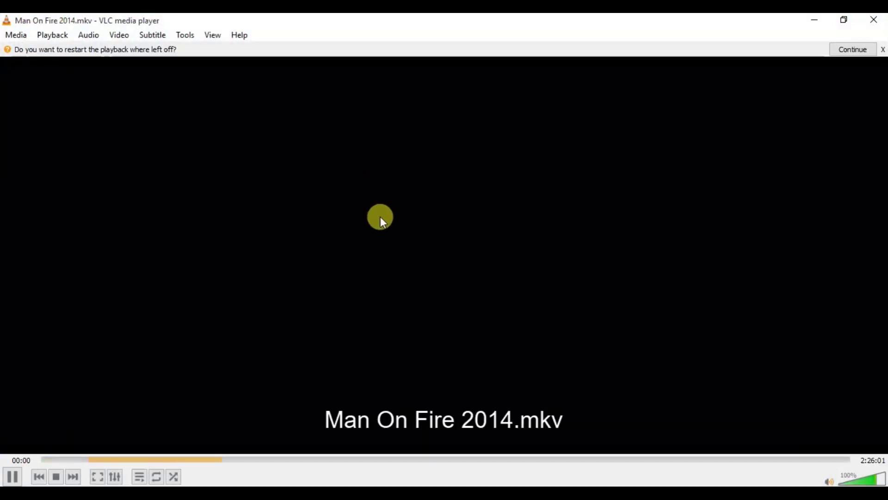
{"action": "left_click", "coordinate": [380, 216]}
{"action": "right_click", "coordinate": [380, 217]}
{"action": "mouse_move", "coordinate": [422, 335]}
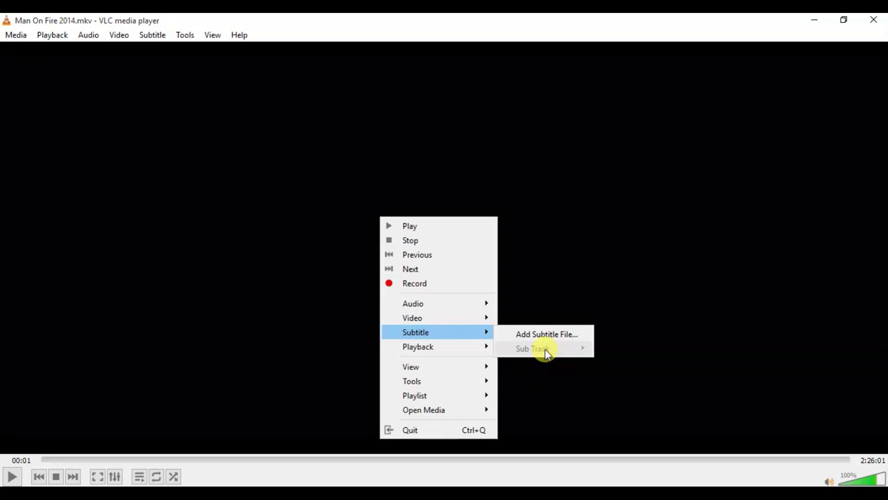
{"action": "left_click", "coordinate": [588, 298]}
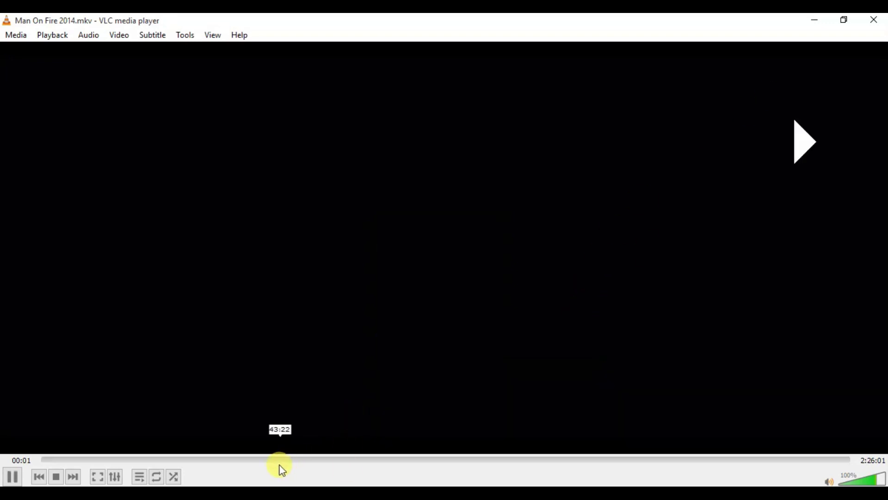
Step: Play the film from about 39 minutes in to check for subtitles, and close it back to a refreshed desktop
{"action": "left_click", "coordinate": [259, 459]}
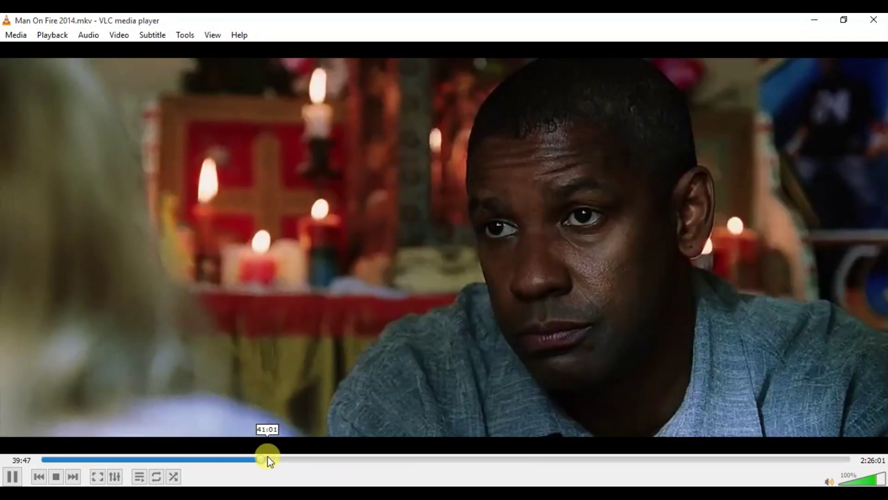
{"action": "left_click", "coordinate": [870, 19]}
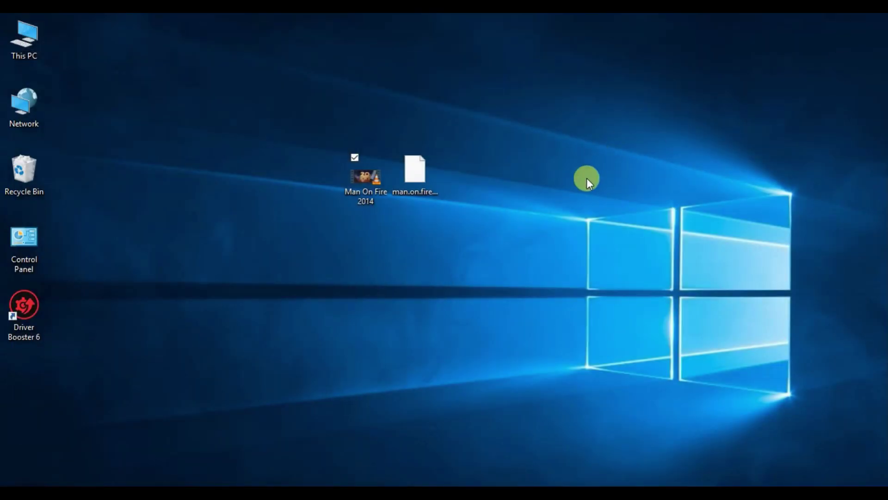
{"action": "right_click", "coordinate": [588, 178]}
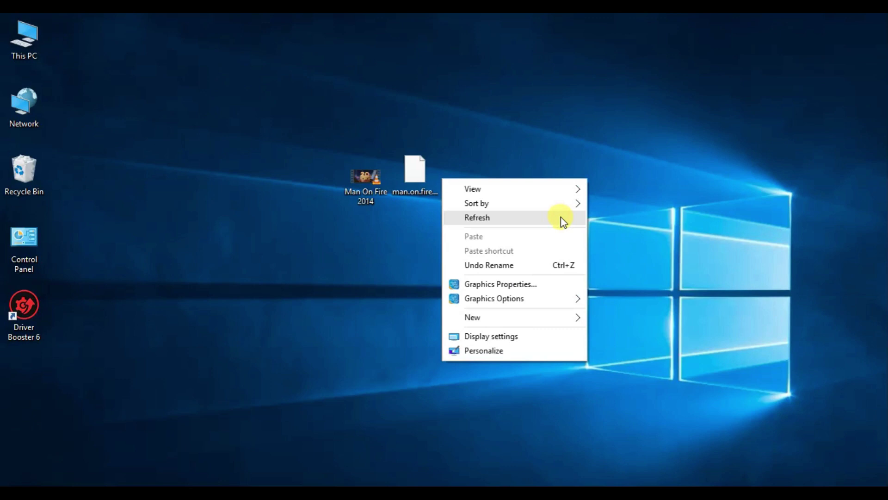
{"action": "left_click", "coordinate": [562, 218]}
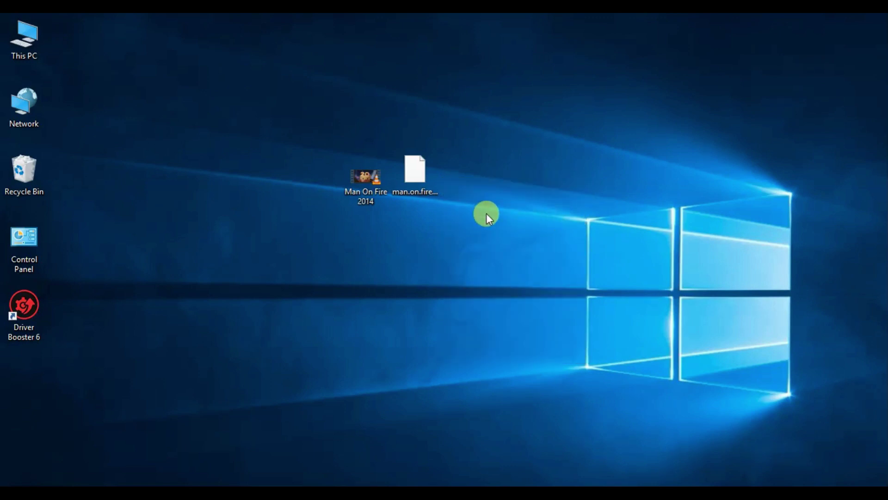
Step: Reopen the Man On Fire 2014 video, pause it and add the subtitle file man.on.fire.2004.srt from the Desktop
{"action": "double_click", "coordinate": [354, 181]}
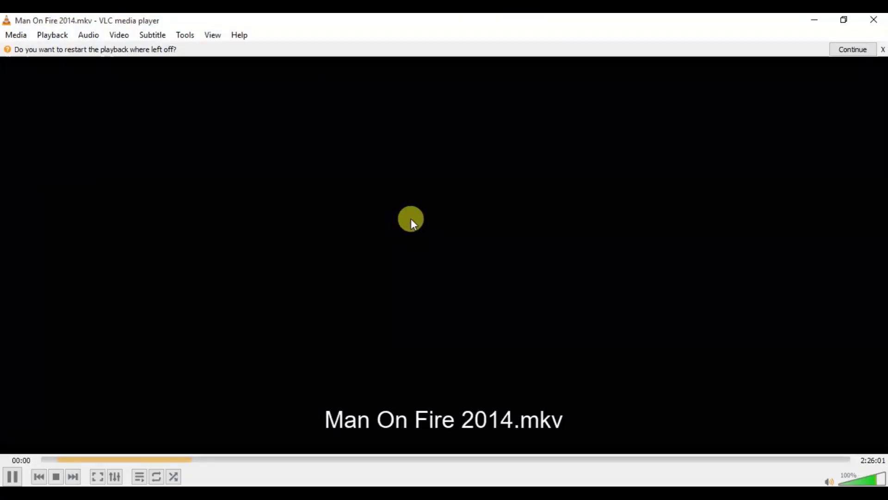
{"action": "key", "text": "space"}
{"action": "right_click", "coordinate": [411, 218]}
{"action": "mouse_move", "coordinate": [509, 335]}
{"action": "left_click", "coordinate": [560, 335]}
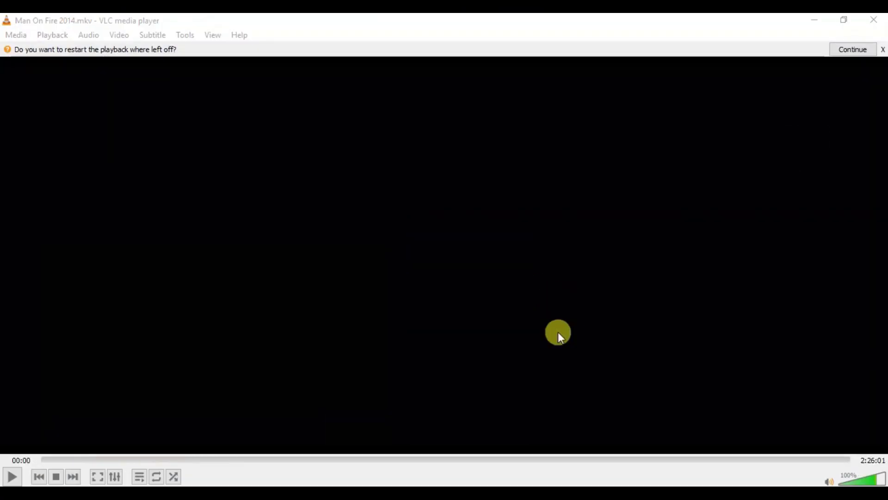
{"action": "left_click", "coordinate": [178, 145]}
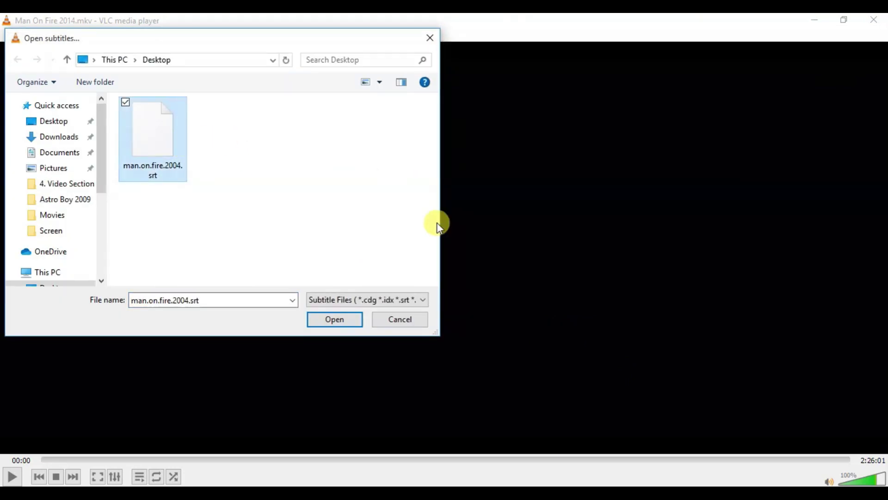
{"action": "left_click", "coordinate": [348, 321]}
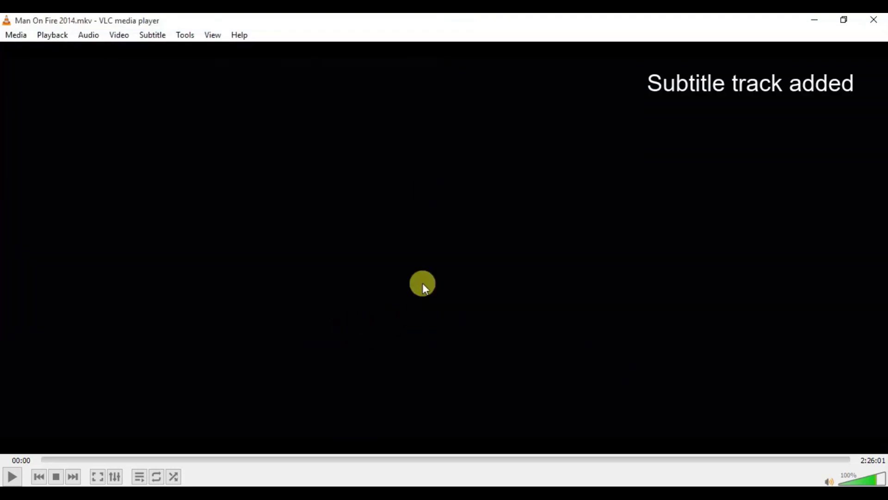
Step: Check the added subtitle track in the Sub Track options and play the film from about 39:16 to view the subtitles
{"action": "right_click", "coordinate": [426, 185]}
{"action": "mouse_move", "coordinate": [469, 299]}
{"action": "mouse_move", "coordinate": [599, 321]}
{"action": "left_click", "coordinate": [672, 335]}
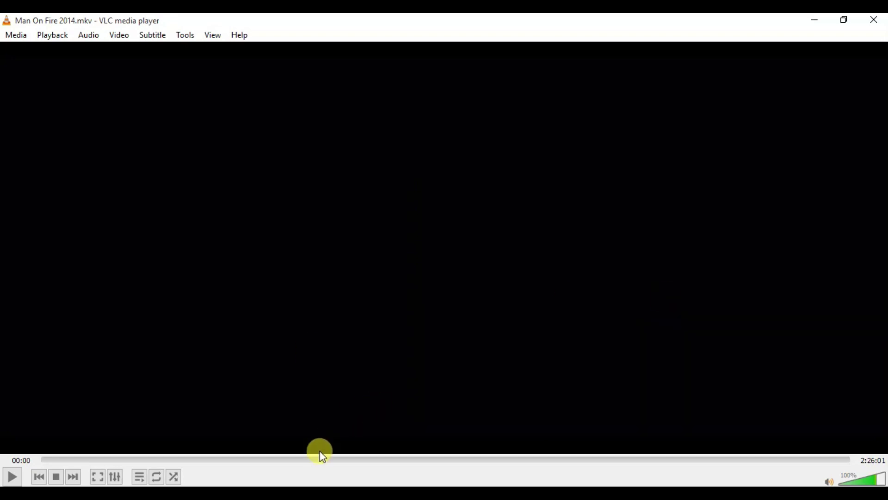
{"action": "key", "text": "space"}
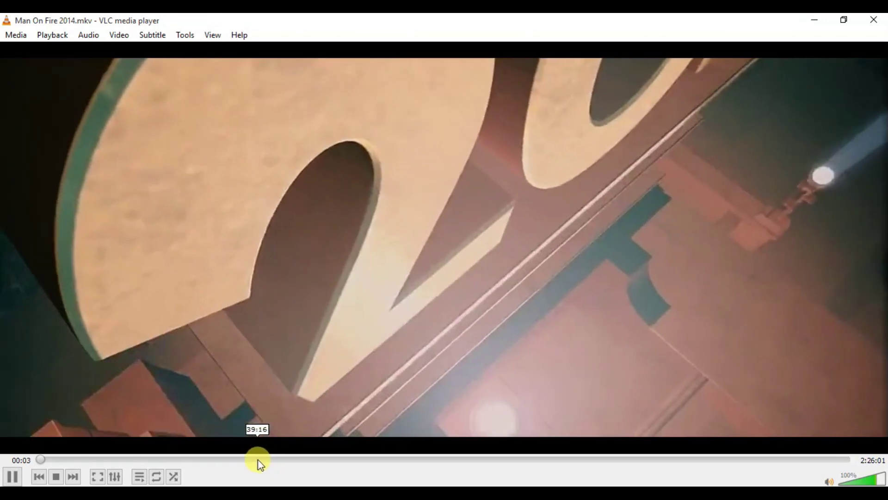
{"action": "left_click", "coordinate": [257, 459]}
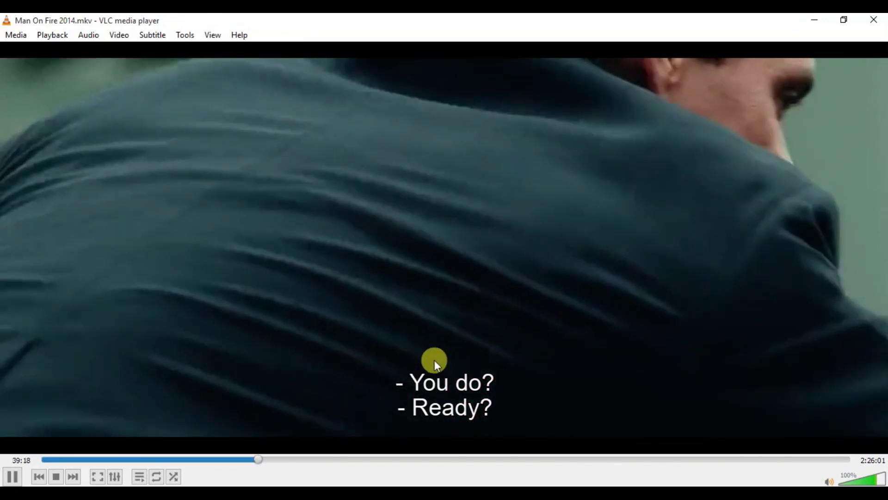
{"action": "key", "text": "space"}
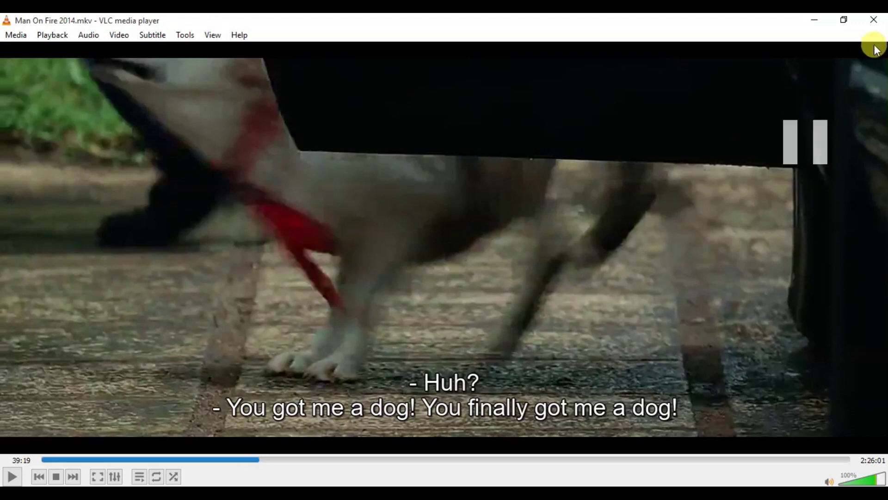
Step: Close VLC media player and refresh the desktop
{"action": "left_click", "coordinate": [873, 20]}
{"action": "right_click", "coordinate": [421, 312]}
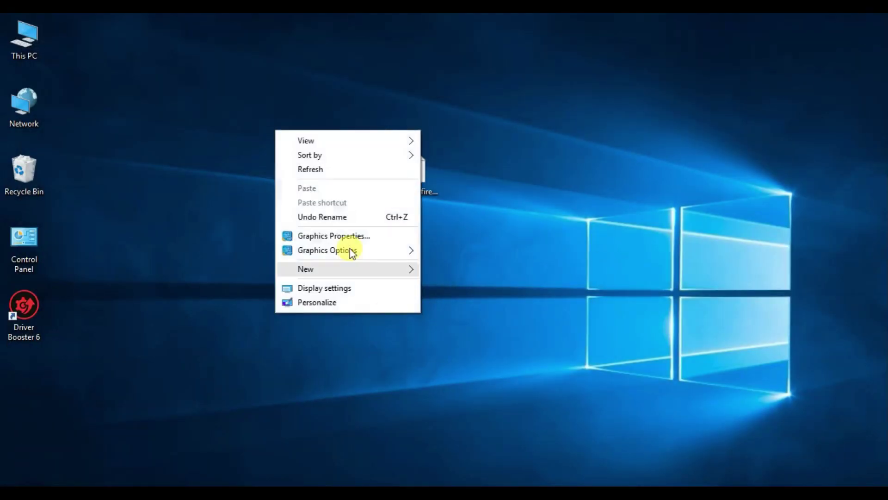
{"action": "left_click", "coordinate": [302, 169]}
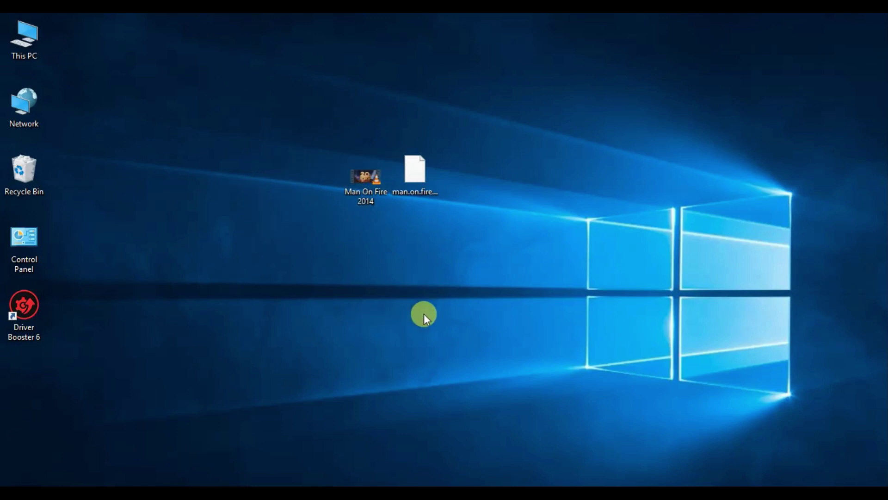
Step: Reopen the Man On Fire 2014 video, pause it and view the subtitle file chooser without loading a file
{"action": "left_click", "coordinate": [361, 195]}
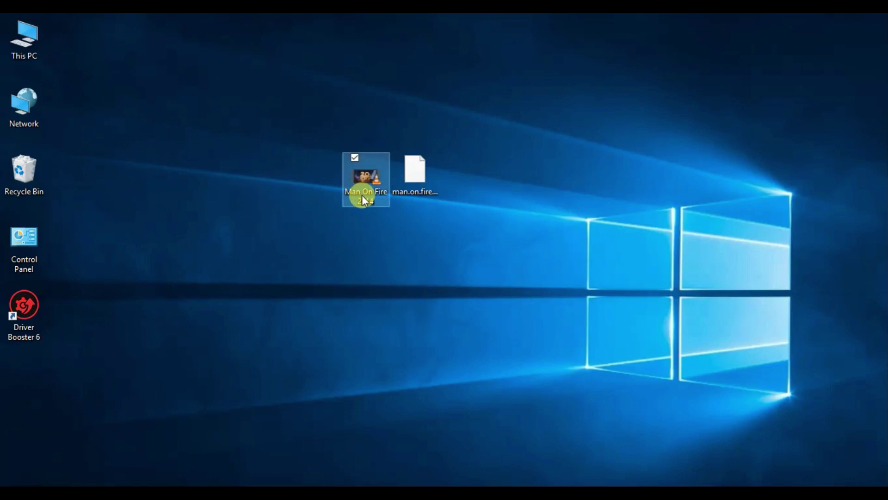
{"action": "double_click", "coordinate": [362, 182]}
{"action": "right_click", "coordinate": [417, 258]}
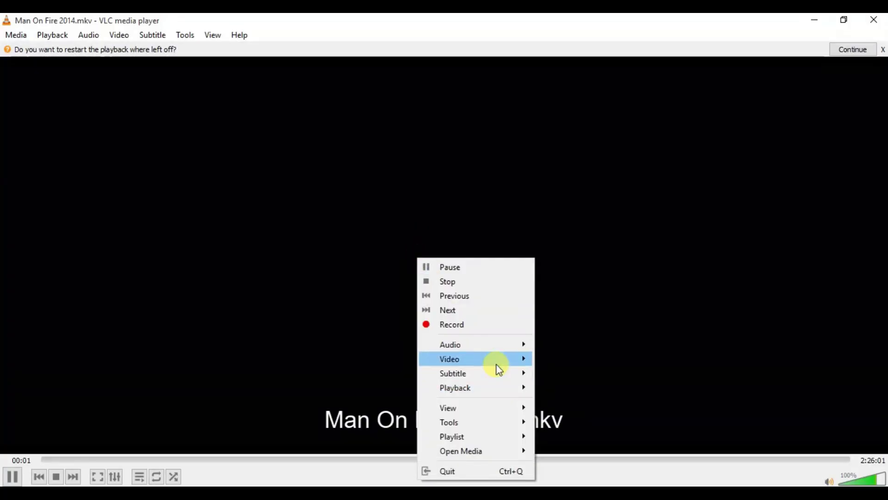
{"action": "mouse_move", "coordinate": [502, 373]}
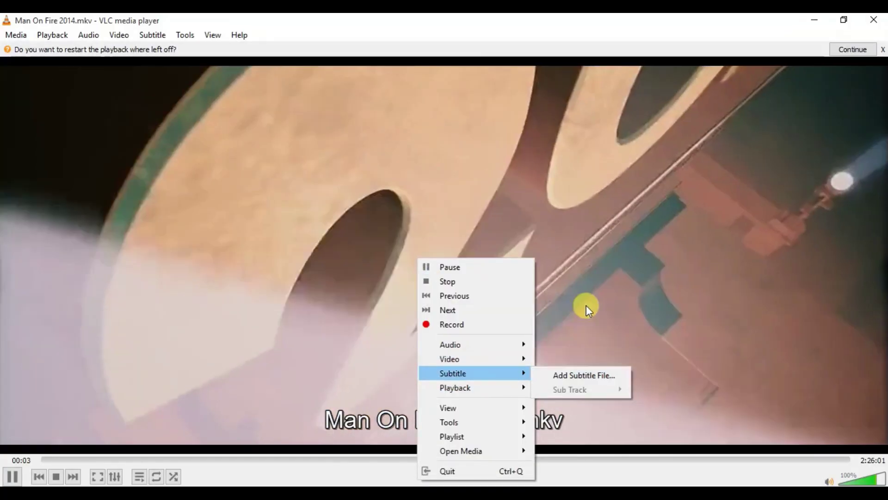
{"action": "left_click", "coordinate": [507, 301]}
{"action": "right_click", "coordinate": [408, 262]}
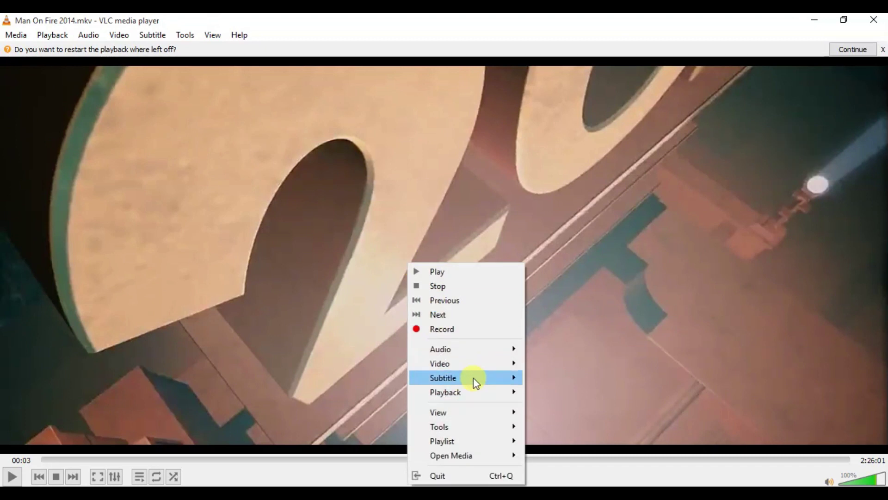
{"action": "mouse_move", "coordinate": [474, 378]}
{"action": "left_click", "coordinate": [568, 386]}
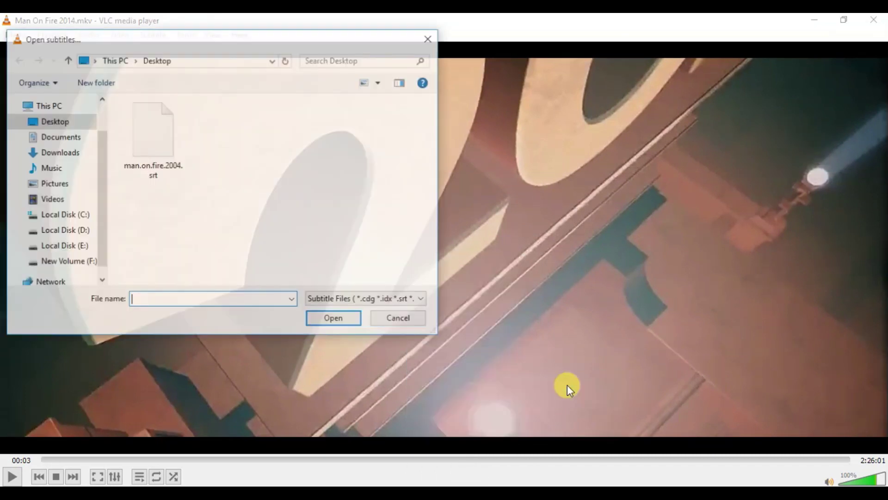
{"action": "left_click", "coordinate": [430, 38]}
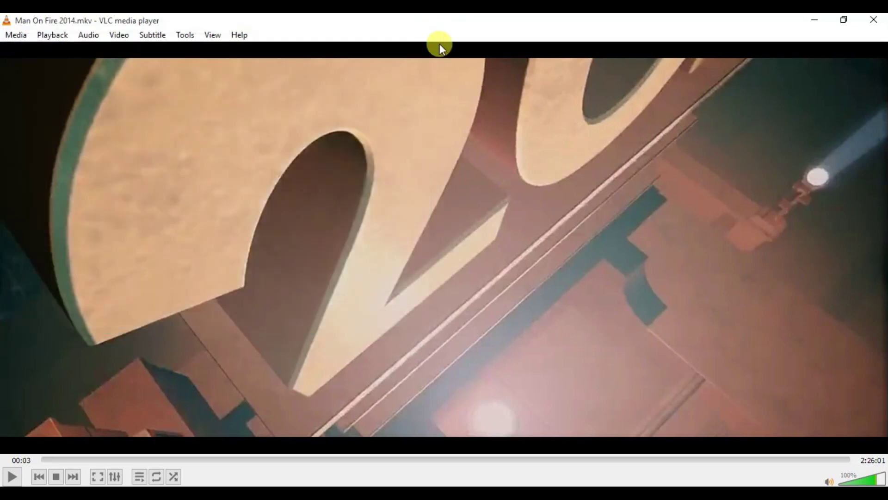
Step: Close the film and return to the desktop, pointing out the man.on.fire.2004.srt subtitle file and refreshing the view
{"action": "left_click", "coordinate": [865, 23]}
{"action": "right_click", "coordinate": [497, 249]}
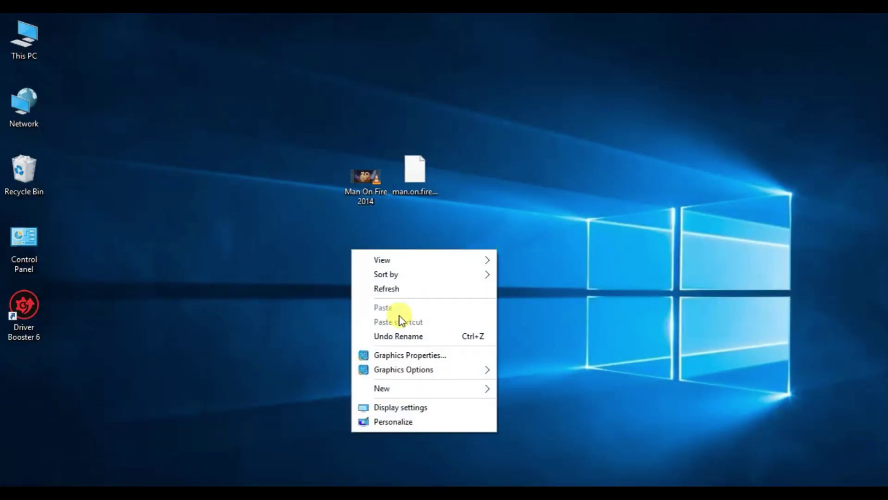
{"action": "left_click", "coordinate": [414, 289]}
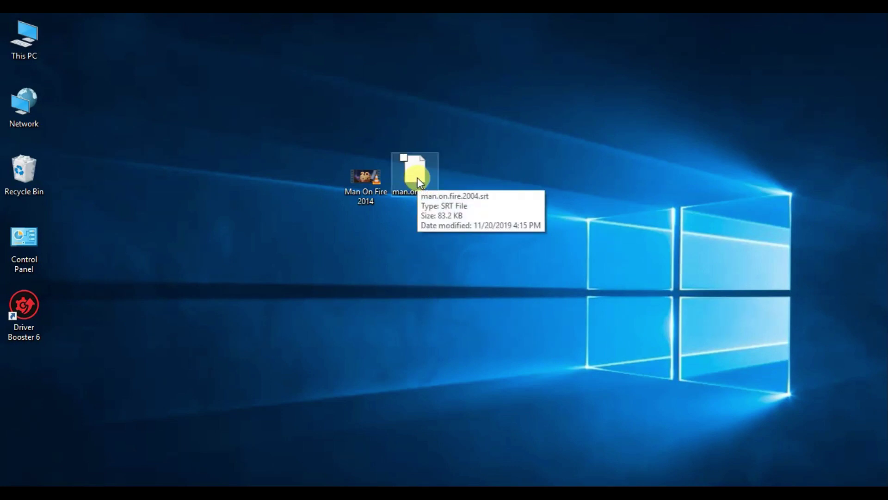
{"action": "mouse_move", "coordinate": [419, 178]}
{"action": "left_mouse_down"}
{"action": "mouse_move", "coordinate": [420, 162]}
{"action": "mouse_move", "coordinate": [429, 171]}
{"action": "left_mouse_up"}
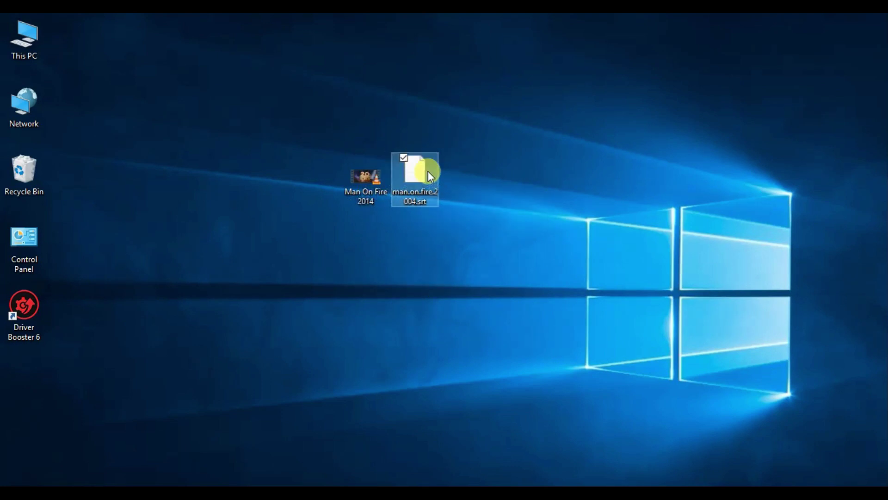
{"action": "right_click", "coordinate": [452, 259]}
{"action": "left_click", "coordinate": [385, 298]}
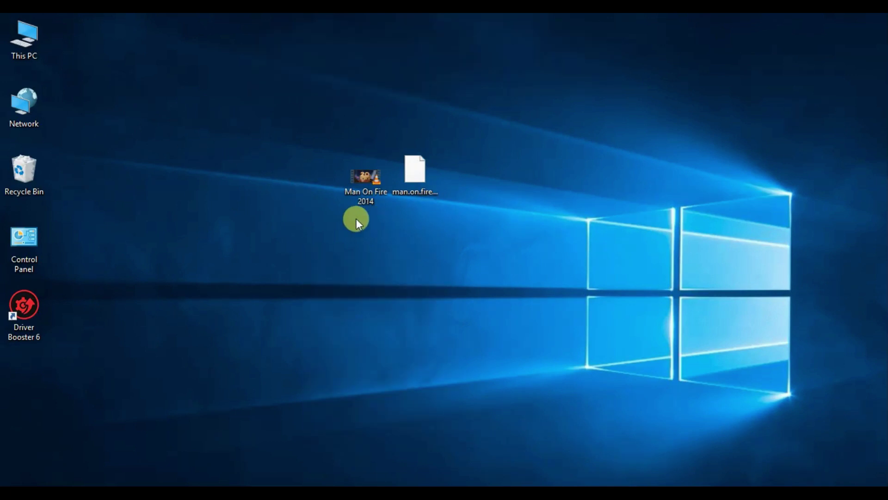
Step: Copy the file name of the Man On Fire 2014 video on the desktop
{"action": "left_click", "coordinate": [366, 199]}
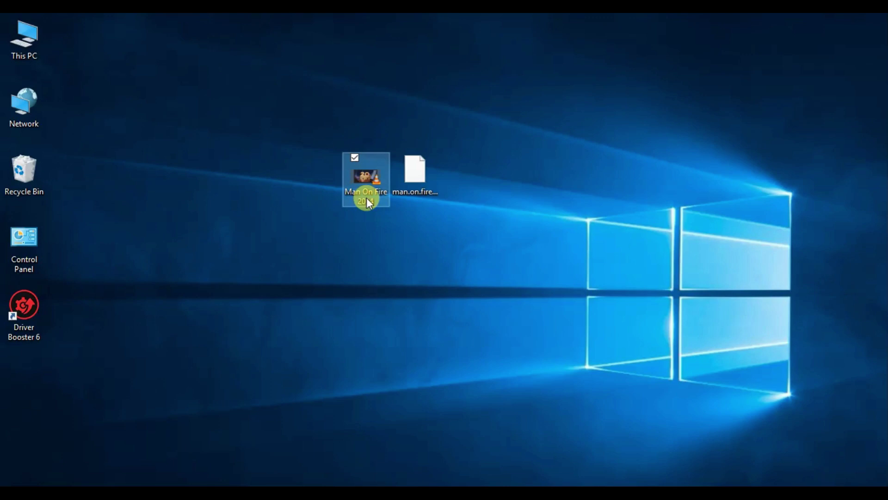
{"action": "right_click", "coordinate": [367, 198]}
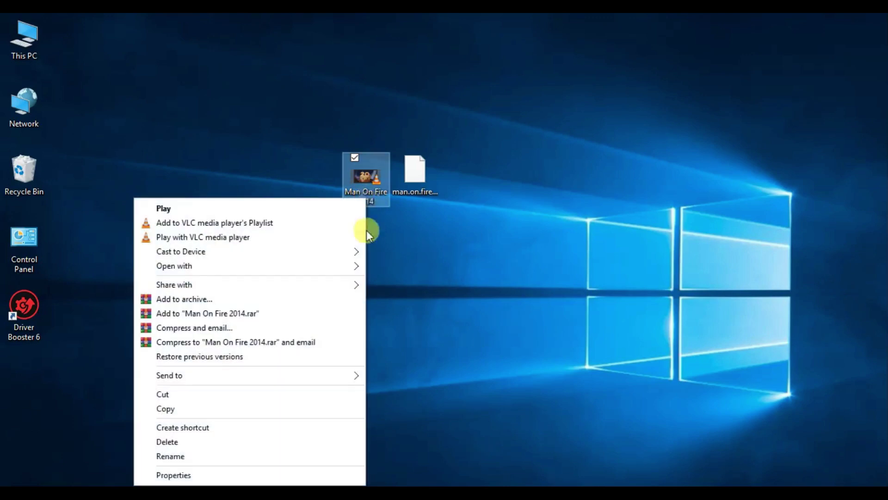
{"action": "left_click", "coordinate": [224, 457]}
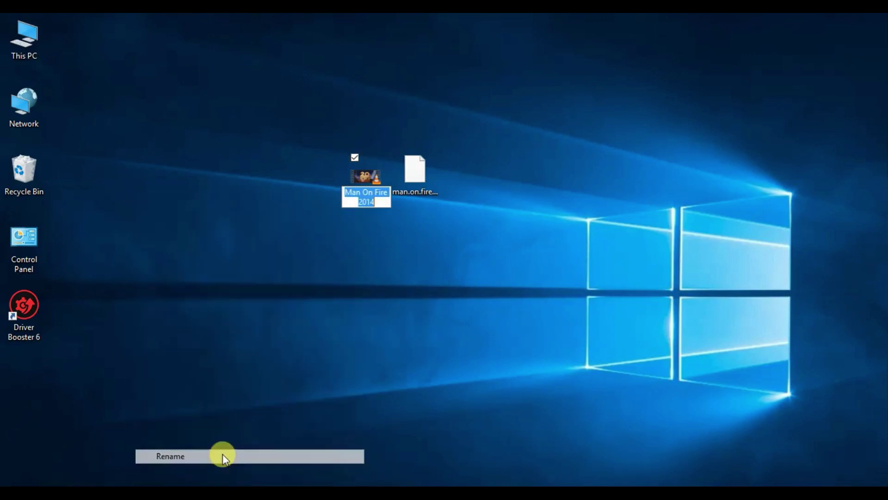
{"action": "right_click", "coordinate": [365, 192]}
{"action": "left_click", "coordinate": [259, 230]}
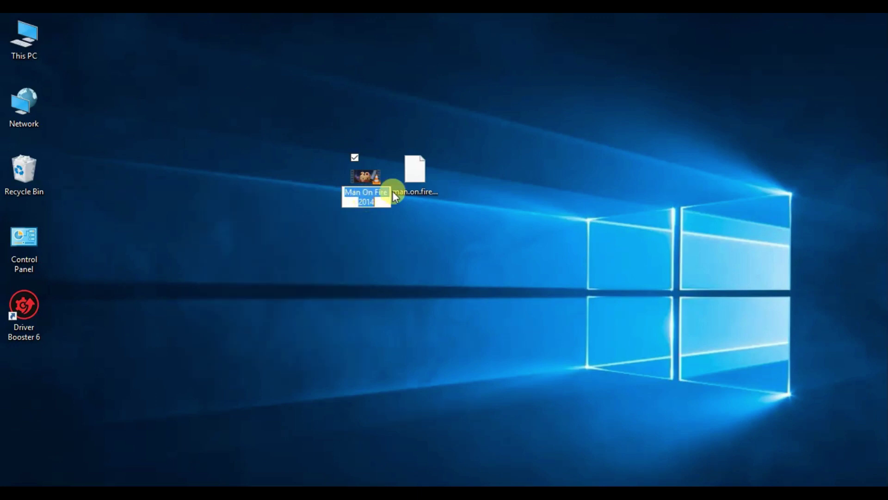
Step: Rename the man.on.fire.2004.srt subtitle file as Man On Fire 2014.srt using the copied video name, and refresh the desktop
{"action": "left_click", "coordinate": [419, 197]}
{"action": "left_click", "coordinate": [419, 196]}
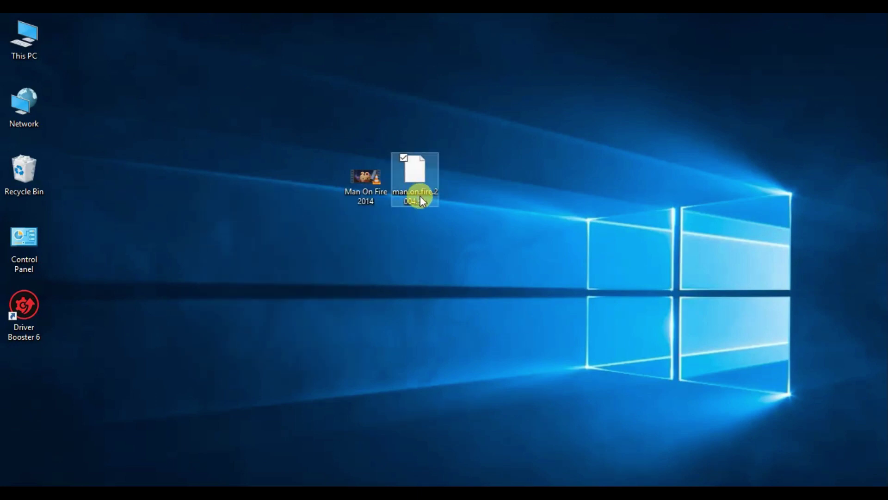
{"action": "right_click", "coordinate": [407, 191]}
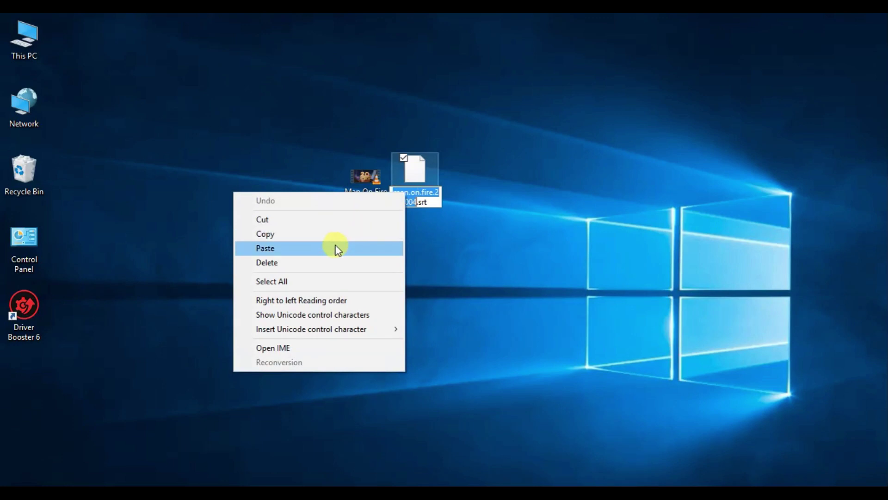
{"action": "left_click", "coordinate": [322, 248]}
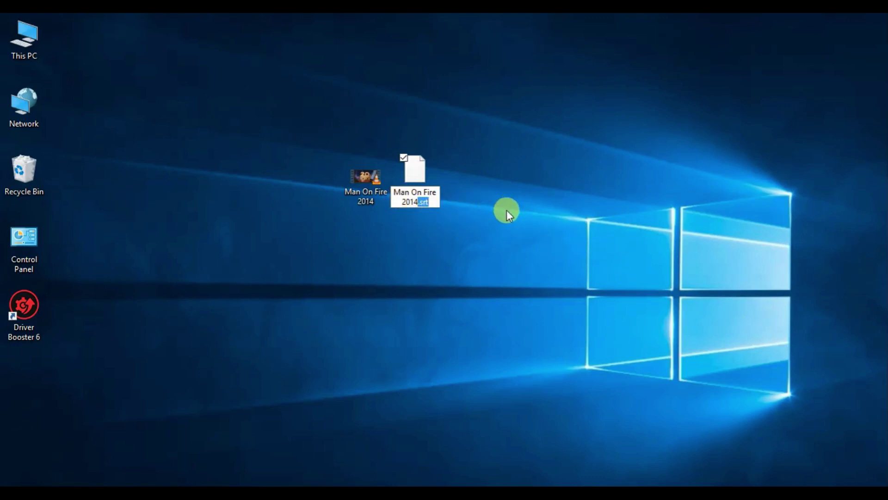
{"action": "left_click", "coordinate": [488, 214]}
{"action": "right_click", "coordinate": [434, 267]}
{"action": "left_click", "coordinate": [359, 305]}
Step: Open the Man On Fire 2014 video, check its subtitle track list, view the subtitles at about 37:46 and close the player
{"action": "double_click", "coordinate": [365, 188]}
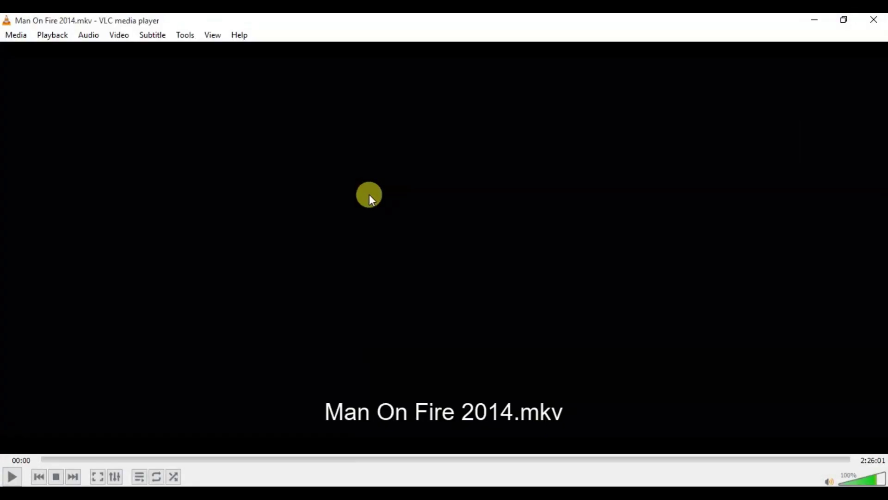
{"action": "key", "text": "space"}
{"action": "right_click", "coordinate": [369, 194]}
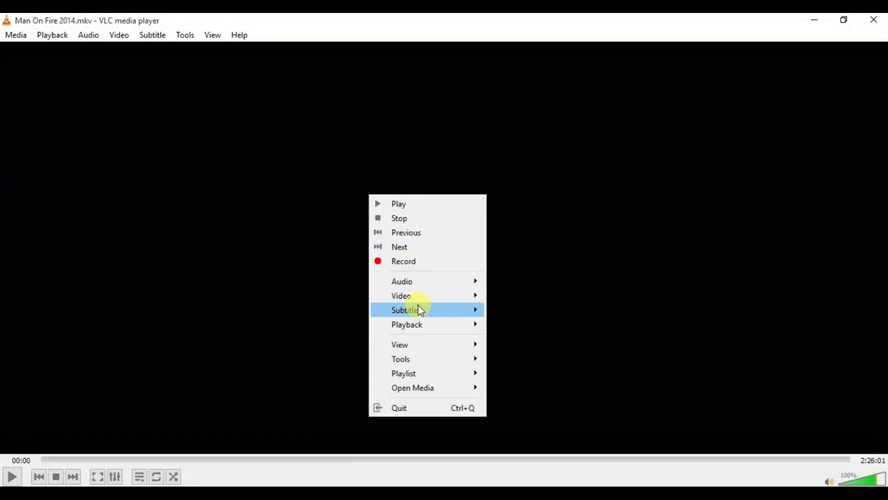
{"action": "mouse_move", "coordinate": [423, 311]}
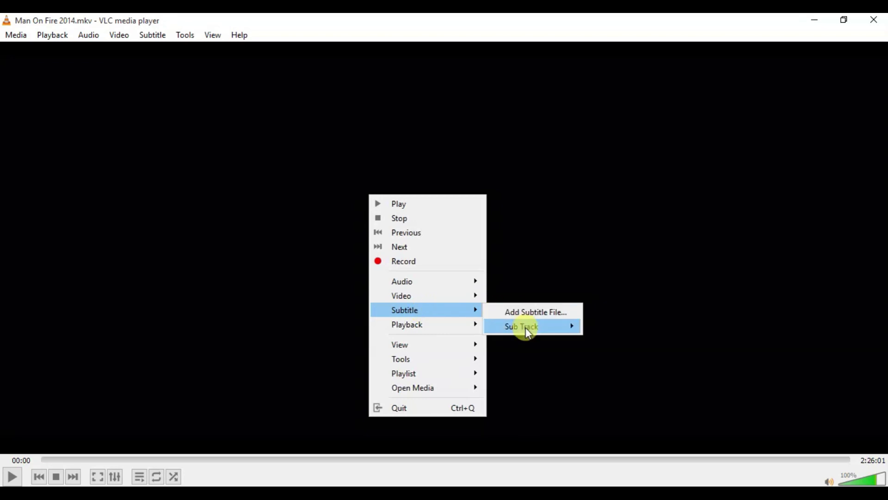
{"action": "mouse_move", "coordinate": [528, 331]}
{"action": "left_click", "coordinate": [623, 346]}
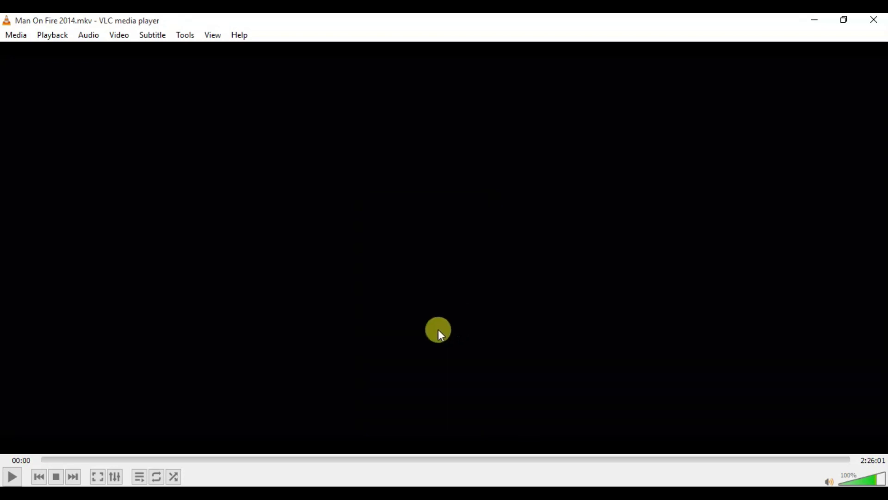
{"action": "left_click", "coordinate": [250, 459]}
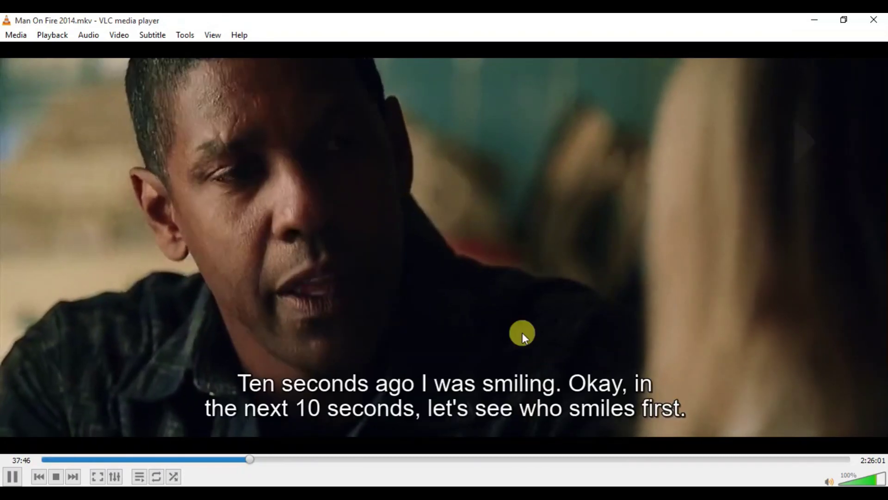
{"action": "left_click", "coordinate": [873, 20]}
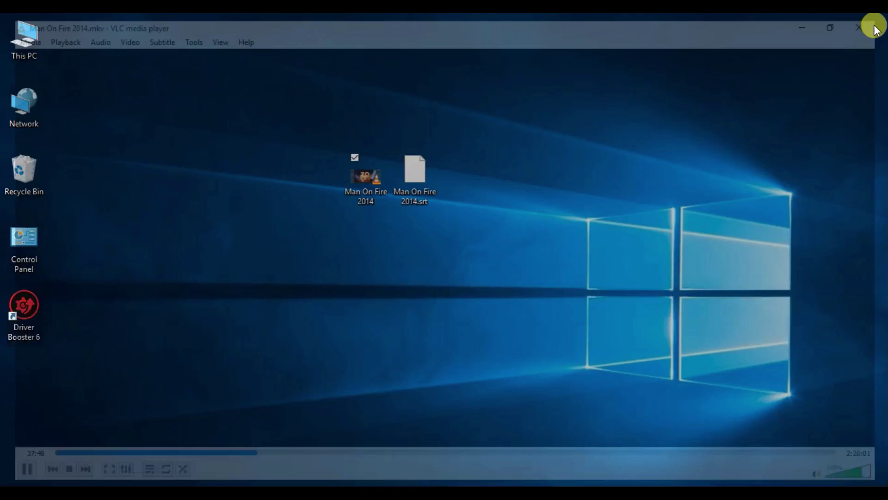
{"action": "right_click", "coordinate": [574, 173]}
{"action": "left_click", "coordinate": [532, 211]}
{"action": "right_click", "coordinate": [610, 202]}
{"action": "left_click", "coordinate": [591, 242]}
{"action": "left_click_drag", "start_coordinate": [468, 172], "coordinate": [309, 243]}
{"action": "left_click", "coordinate": [381, 237]}
{"action": "right_click", "coordinate": [519, 207]}
{"action": "left_click", "coordinate": [487, 246]}
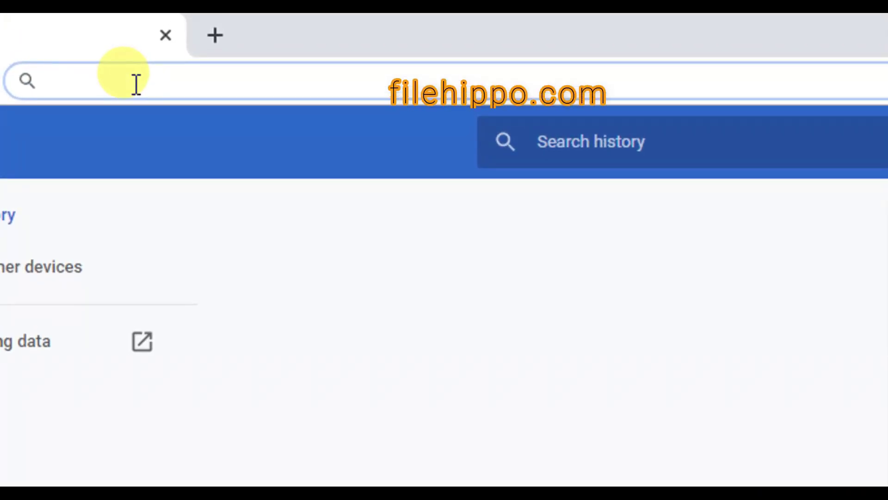
Step: Open filehippo.com in the web browser and search the site for MKVtoolnix
{"action": "type", "text": "filehipp"}
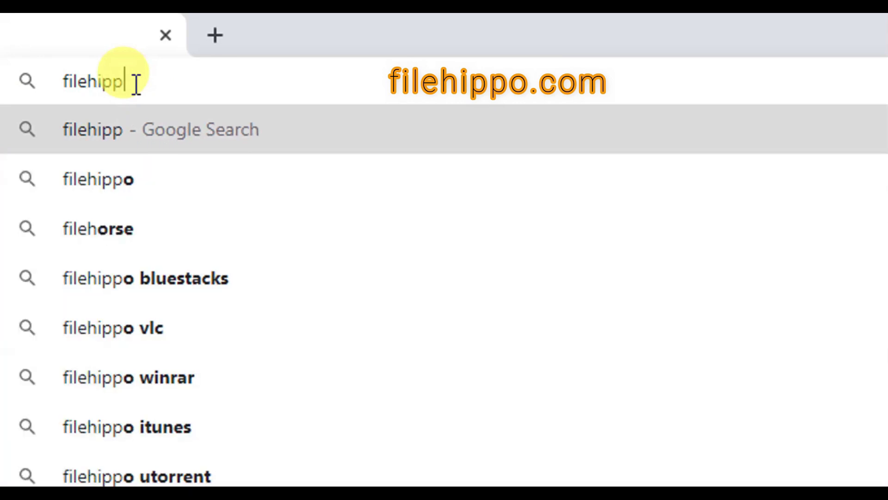
{"action": "type", "text": "o.com"}
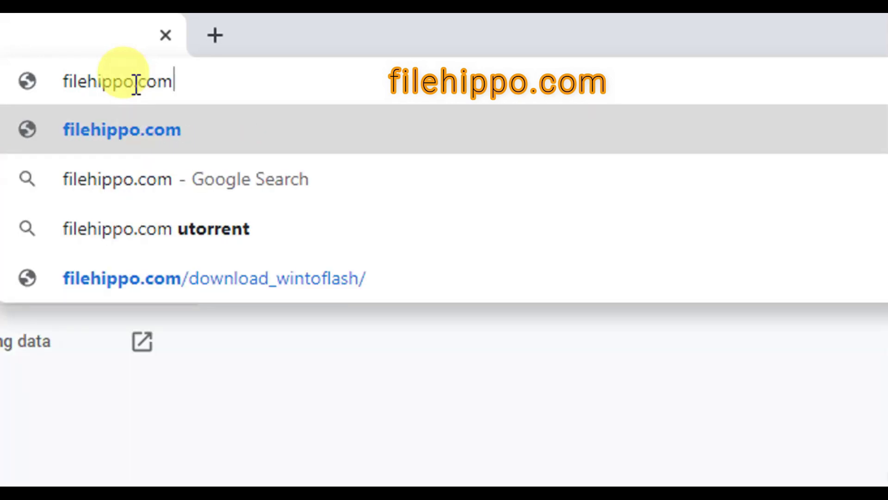
{"action": "key", "text": "Return"}
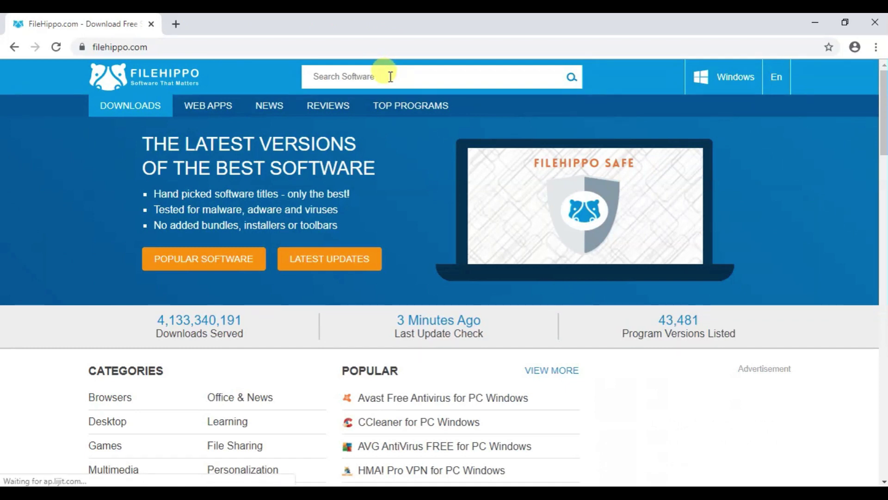
{"action": "left_click", "coordinate": [352, 79]}
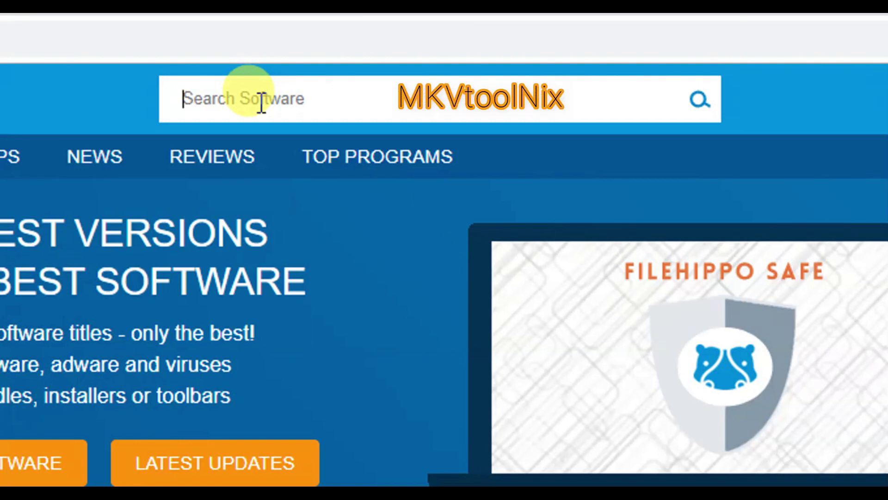
{"action": "type", "text": "M"}
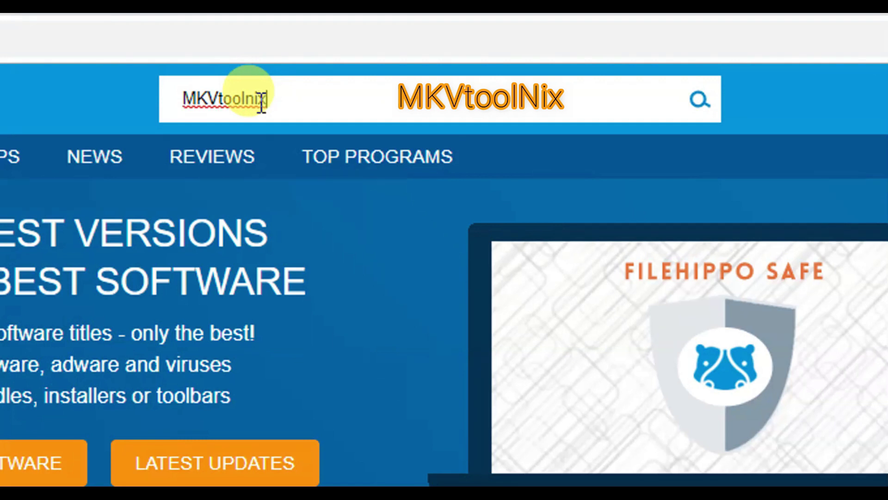
{"action": "type", "text": "KVtoolnix"}
{"action": "key", "text": "Return"}
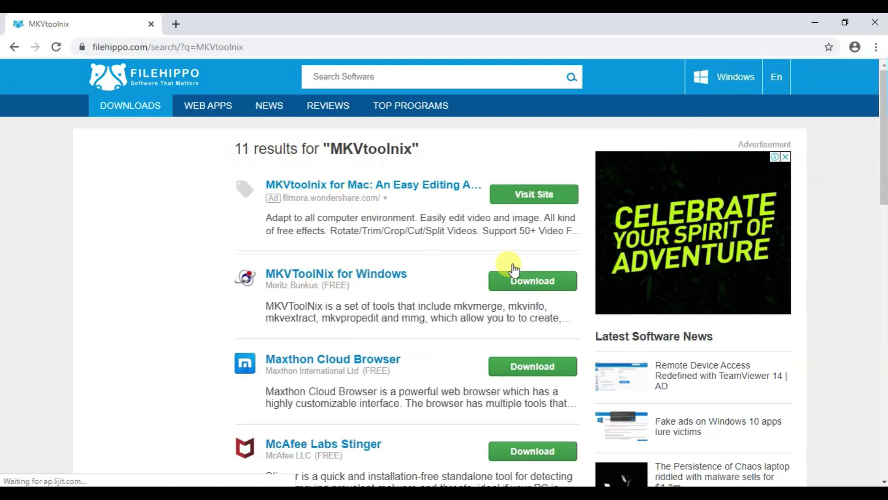
Step: Download the latest version of MKVToolNix for Windows and show the setup file in the Pictures folder
{"action": "left_click", "coordinate": [544, 290]}
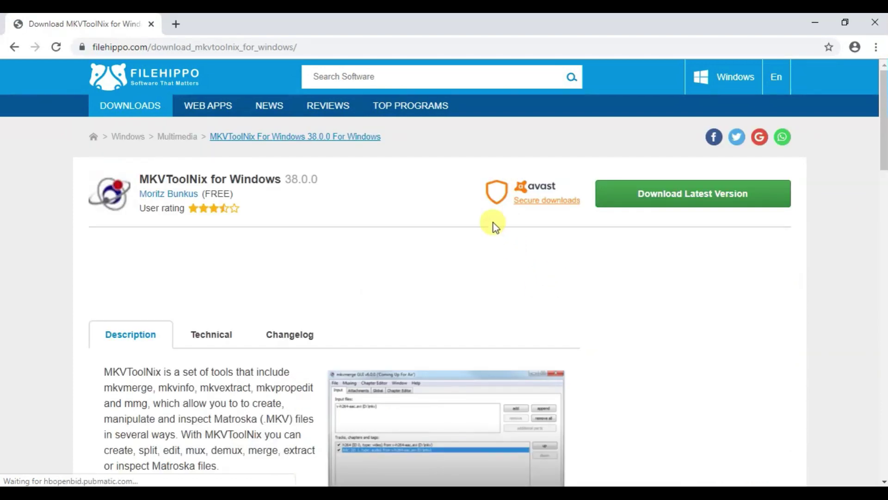
{"action": "left_click", "coordinate": [693, 204]}
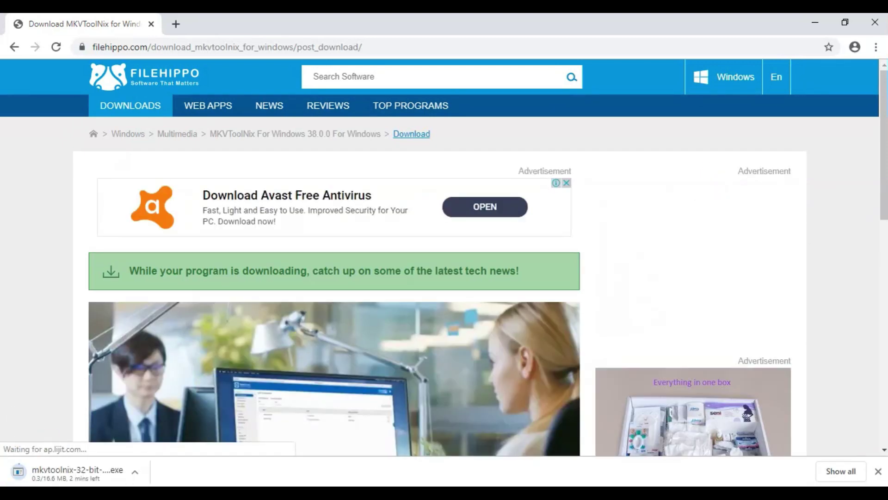
{"action": "left_click", "coordinate": [136, 474]}
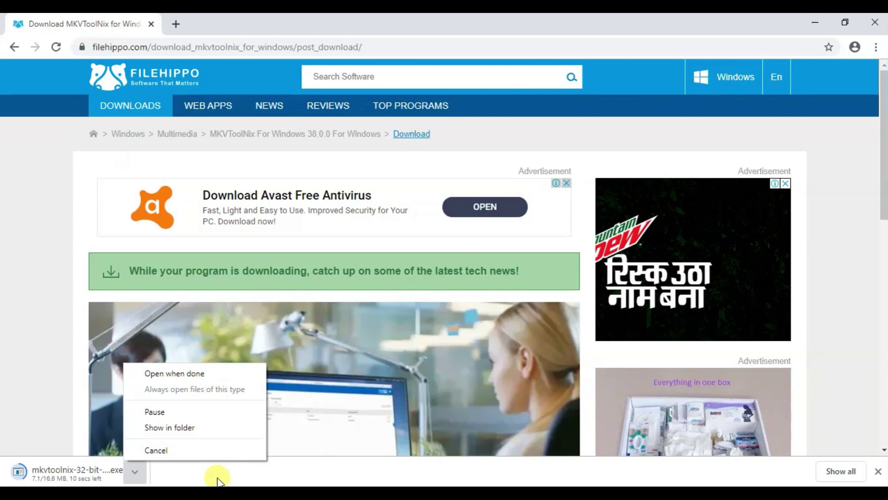
{"action": "left_click", "coordinate": [217, 479]}
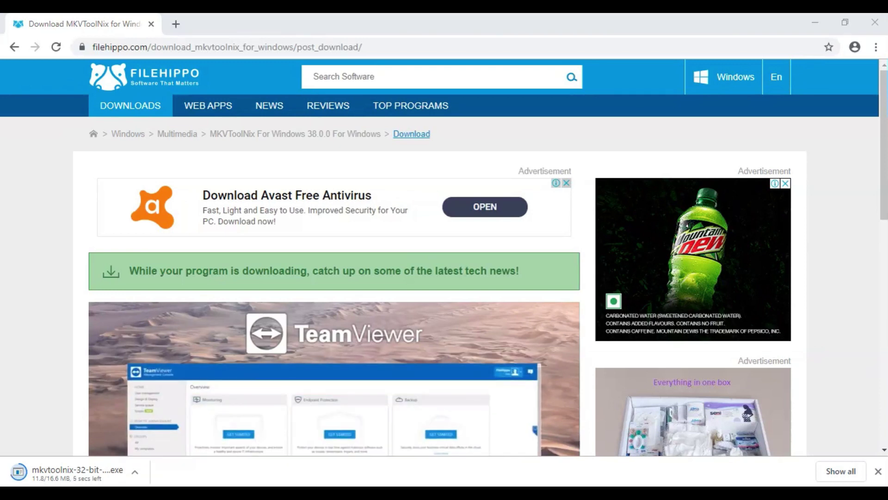
{"action": "left_click", "coordinate": [135, 471]}
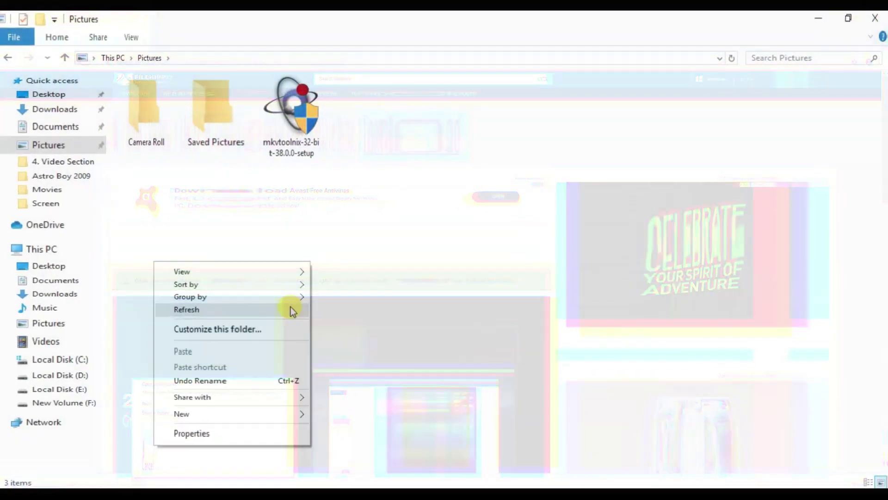
{"action": "left_click", "coordinate": [290, 307]}
Step: Run the mkvtoolnix-32-bit-38.0.0-setup installer and complete the installation in English with the default options
{"action": "left_click", "coordinate": [301, 129]}
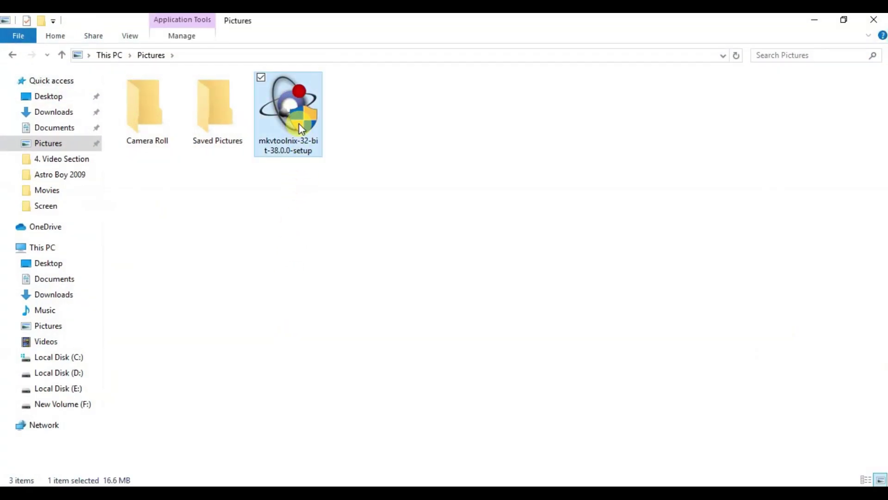
{"action": "right_click", "coordinate": [299, 124]}
{"action": "left_click", "coordinate": [248, 150]}
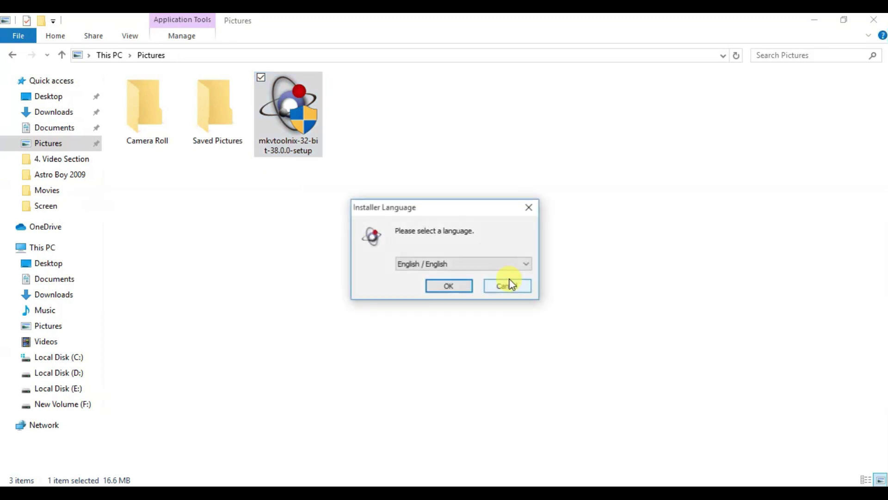
{"action": "left_click", "coordinate": [446, 287]}
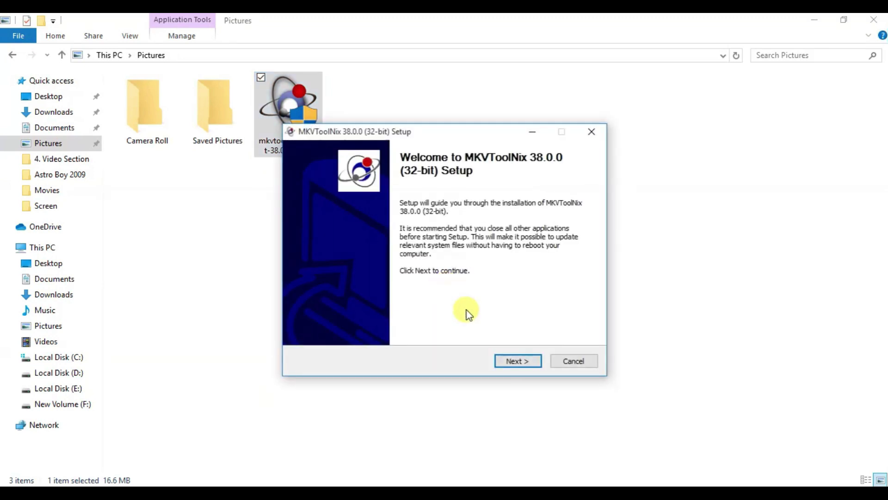
{"action": "left_click", "coordinate": [507, 360]}
{"action": "left_click", "coordinate": [508, 362]}
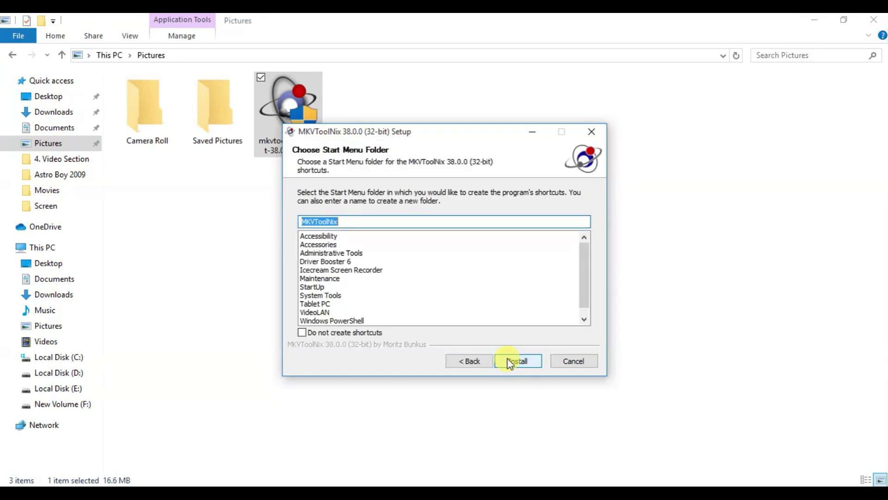
{"action": "left_click", "coordinate": [509, 361]}
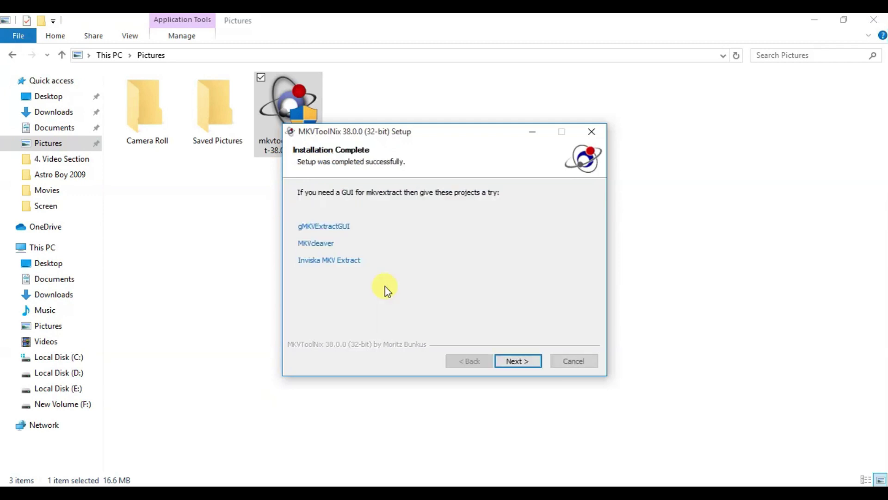
{"action": "left_click", "coordinate": [512, 365]}
{"action": "left_click", "coordinate": [511, 363]}
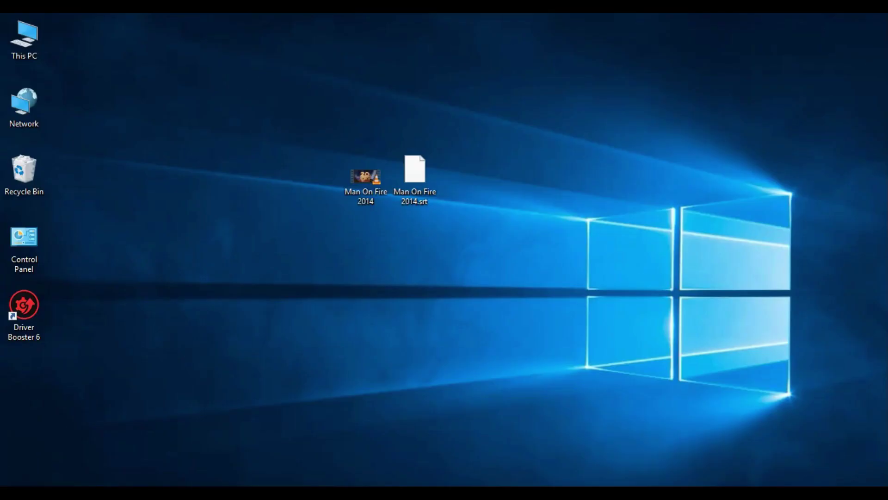
Step: Launch the newly installed MKVToolNix GUI
{"action": "key", "text": "super"}
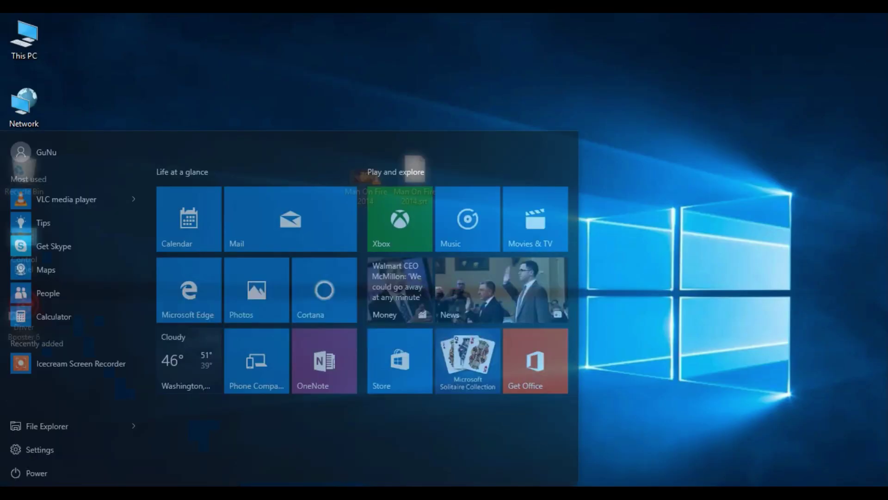
{"action": "right_click", "coordinate": [55, 340]}
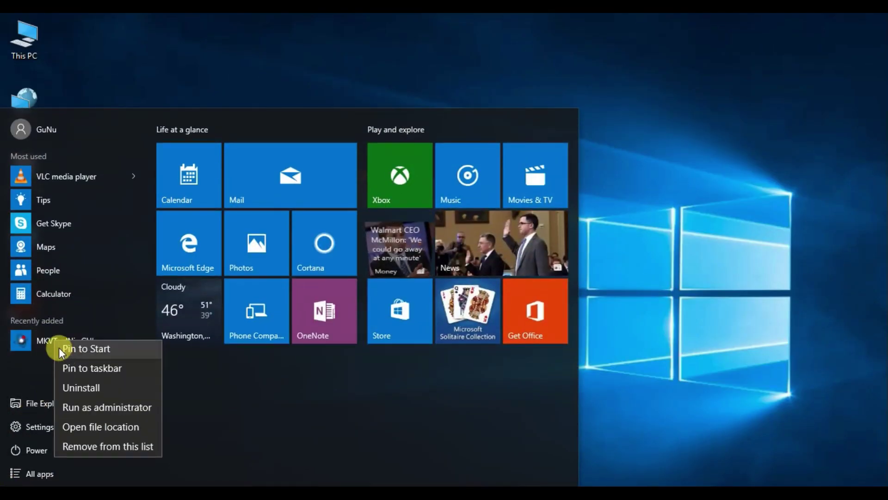
{"action": "left_click", "coordinate": [121, 387]}
{"action": "left_click", "coordinate": [464, 264]}
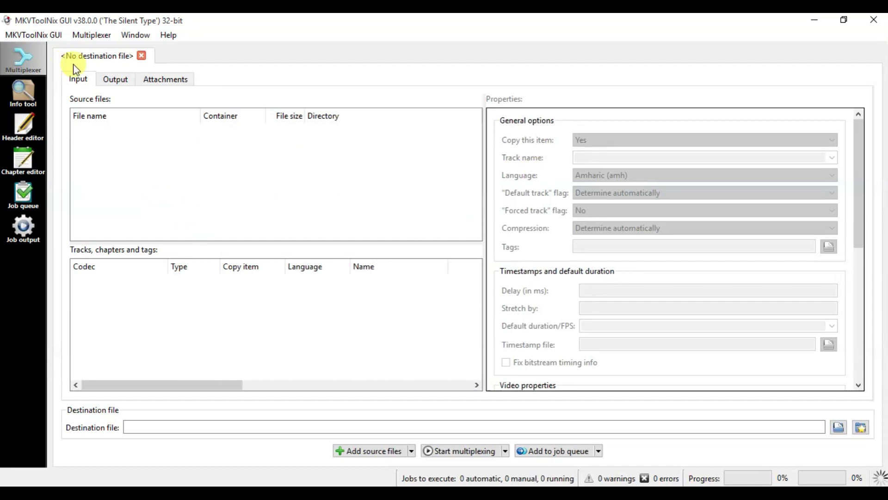
Step: Look through the info tool, header editor, chapter editor, job queue and job output, and return to the multiplexer
{"action": "left_click", "coordinate": [26, 94]}
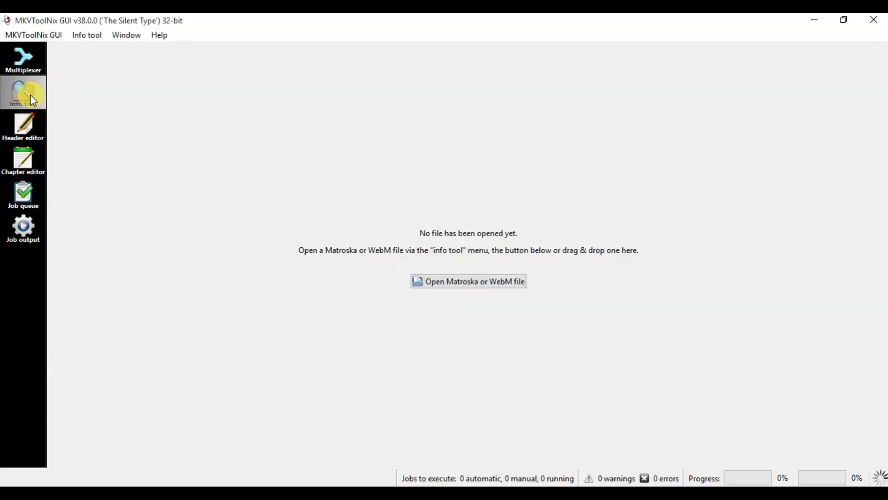
{"action": "left_click", "coordinate": [22, 130]}
{"action": "left_click", "coordinate": [26, 163]}
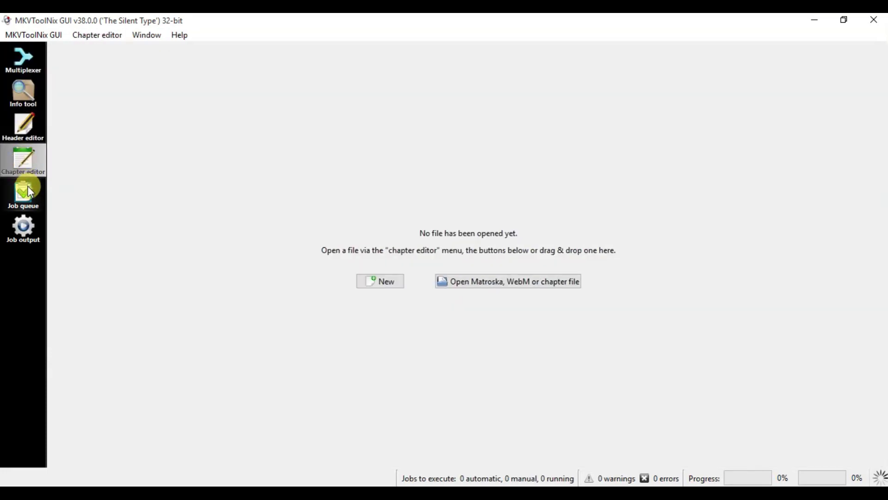
{"action": "left_click", "coordinate": [27, 189]}
{"action": "left_click", "coordinate": [26, 227]}
{"action": "left_click", "coordinate": [26, 67]}
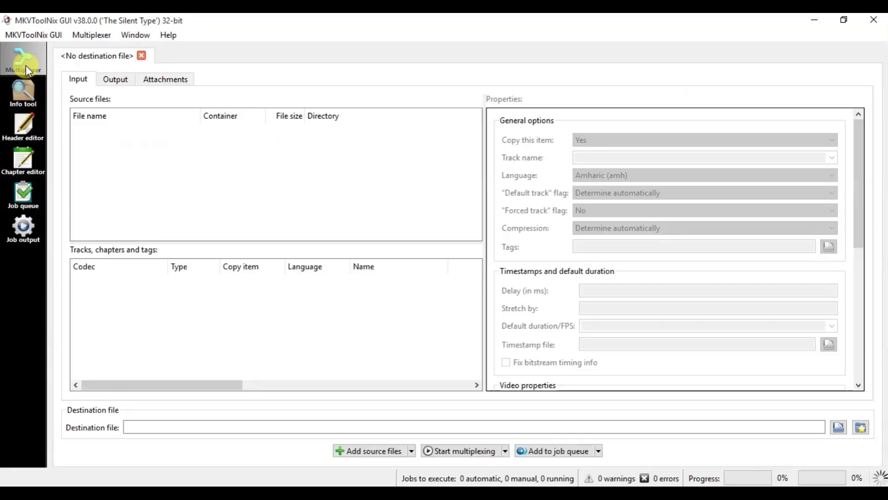
{"action": "right_click", "coordinate": [218, 151]}
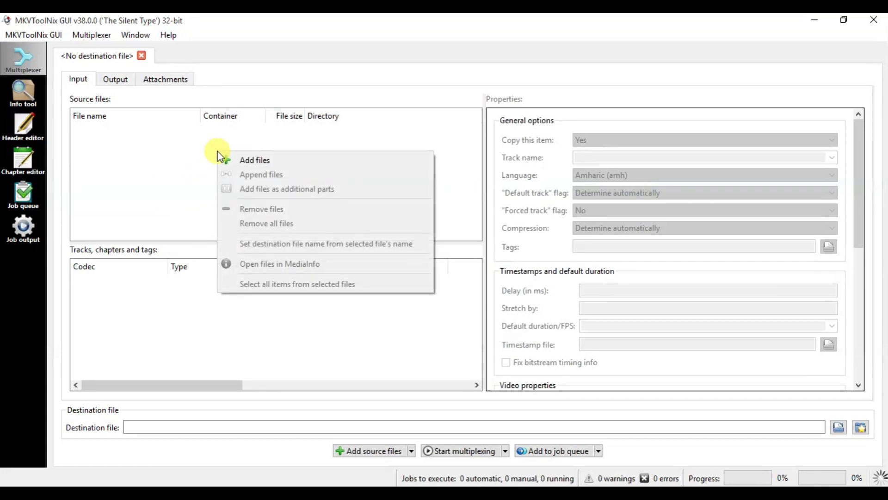
{"action": "left_click", "coordinate": [246, 162]}
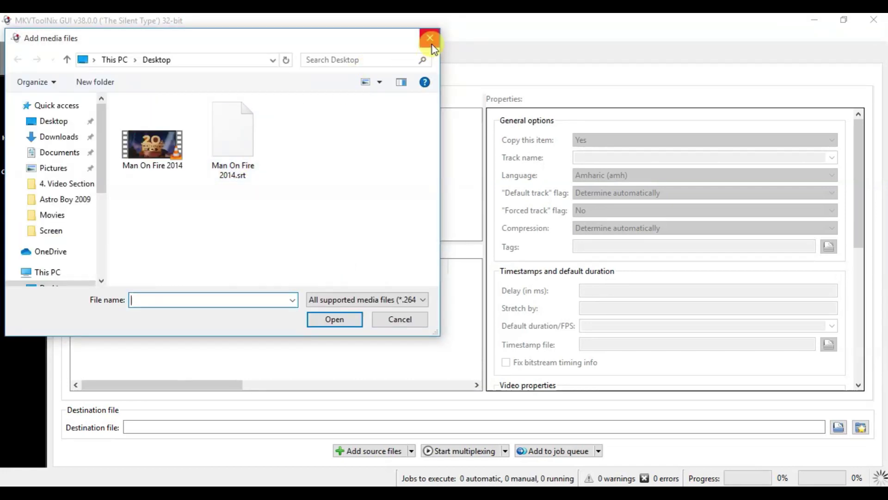
{"action": "left_click", "coordinate": [430, 42]}
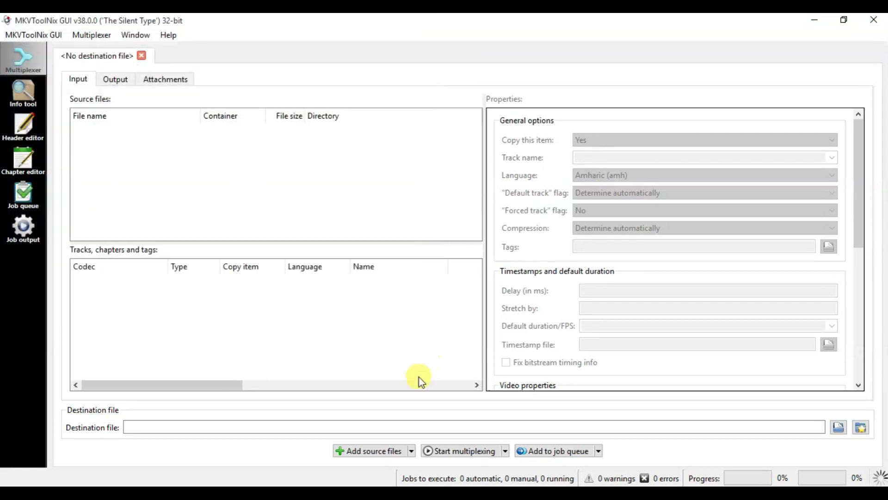
{"action": "left_click", "coordinate": [356, 452]}
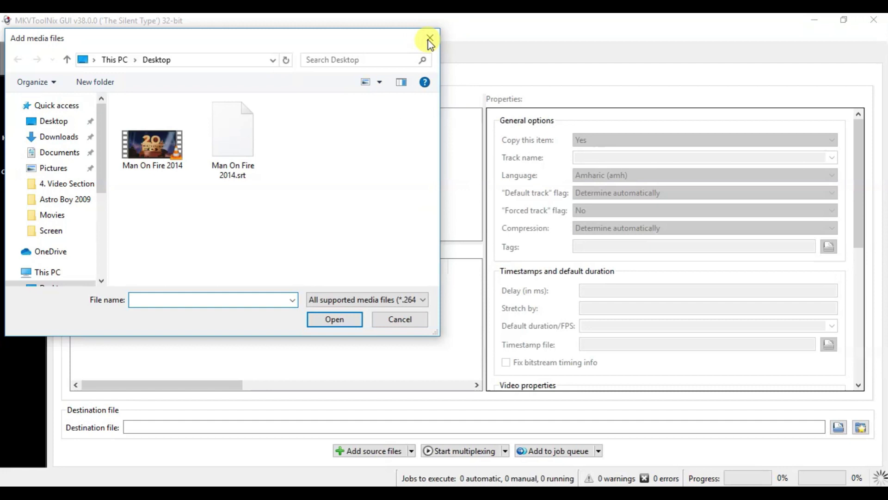
{"action": "left_click", "coordinate": [430, 38]}
Step: Add the Man On Fire 2014 video from the Desktop as a source file in the multiplexer
{"action": "right_click", "coordinate": [298, 159]}
{"action": "left_click", "coordinate": [263, 156]}
{"action": "double_click", "coordinate": [263, 156]}
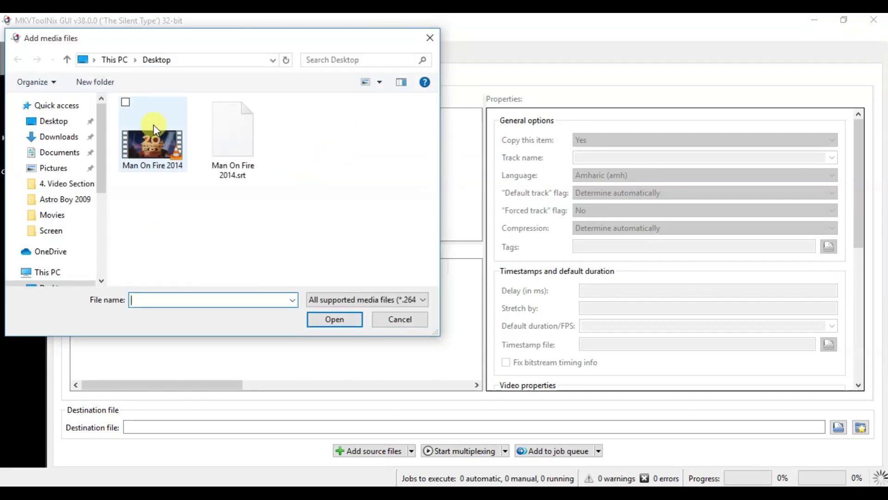
{"action": "left_click", "coordinate": [154, 123]}
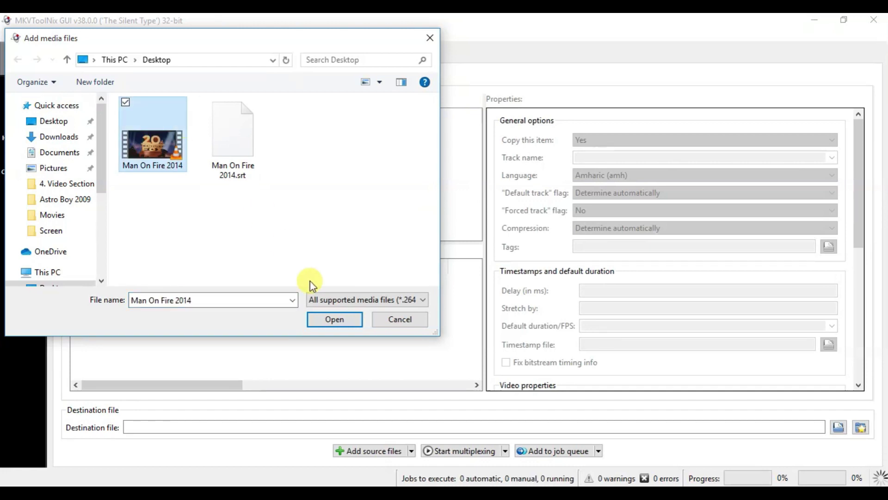
{"action": "left_click", "coordinate": [327, 319]}
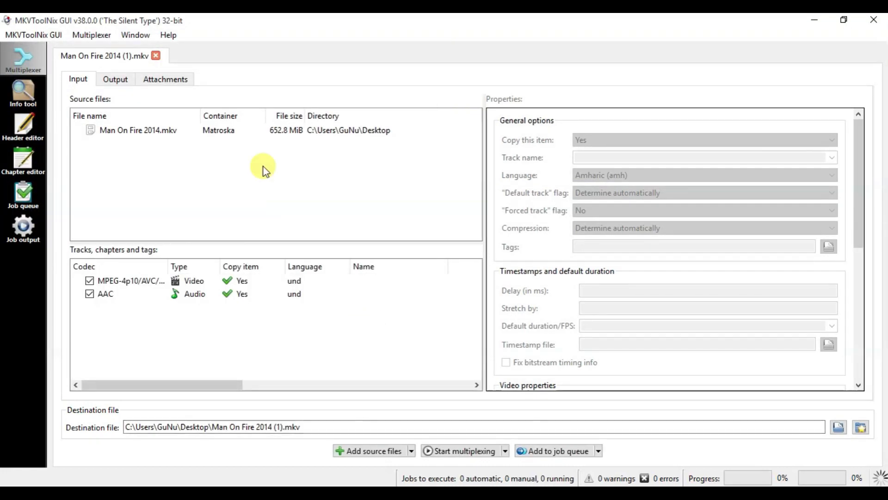
Step: Add the subtitle file Man On Fire 2014.srt from the Desktop as a second source file
{"action": "right_click", "coordinate": [263, 167]}
{"action": "left_click", "coordinate": [285, 175]}
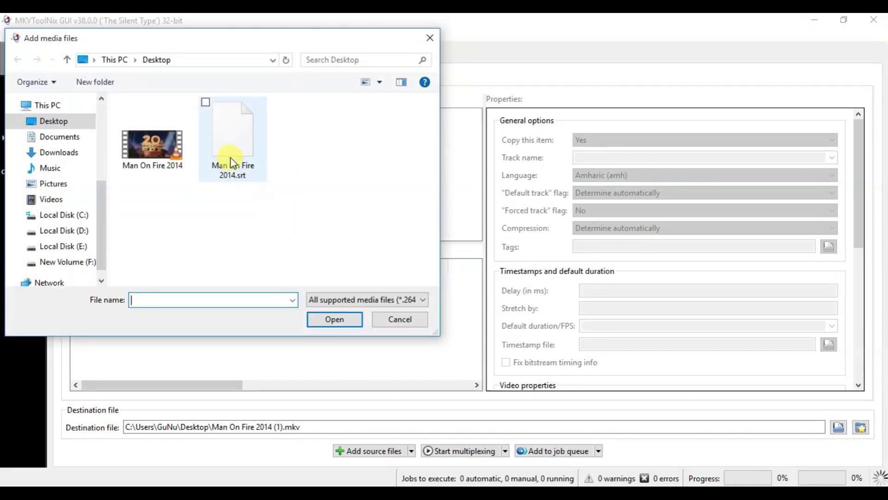
{"action": "left_click", "coordinate": [229, 160]}
{"action": "left_click", "coordinate": [321, 321]}
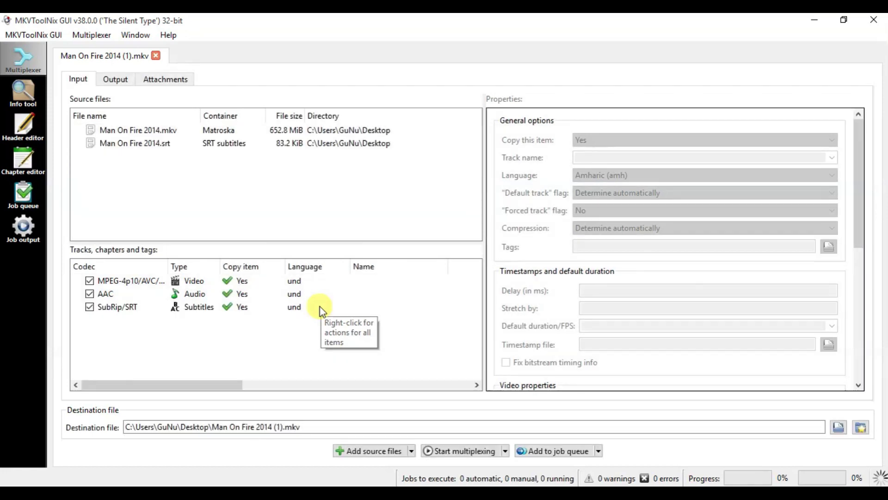
{"action": "left_click", "coordinate": [249, 129]}
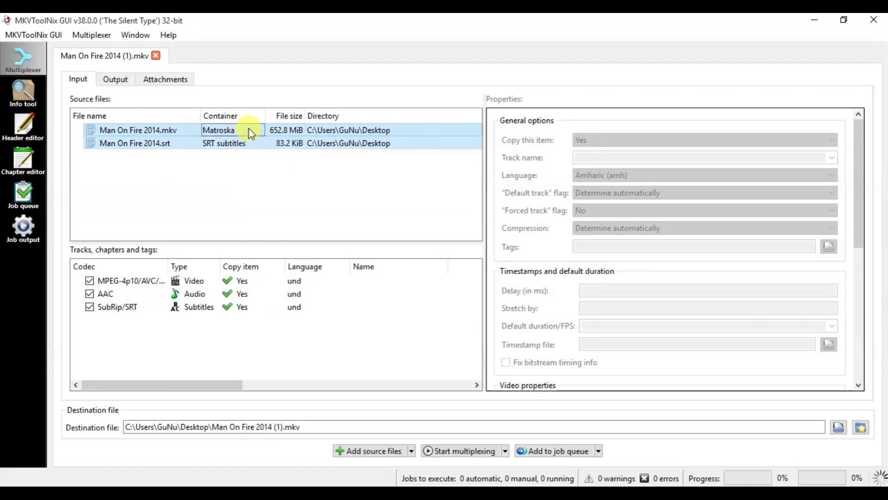
{"action": "left_click", "coordinate": [315, 175]}
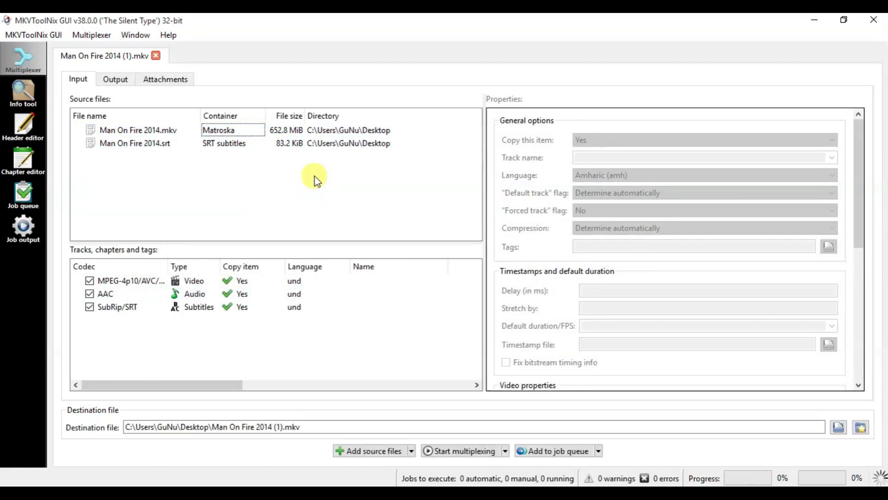
Step: Start multiplexing the video and subtitles into Man On Fire 2014 (1).mkv and follow the job output until the job ends
{"action": "left_click", "coordinate": [468, 452]}
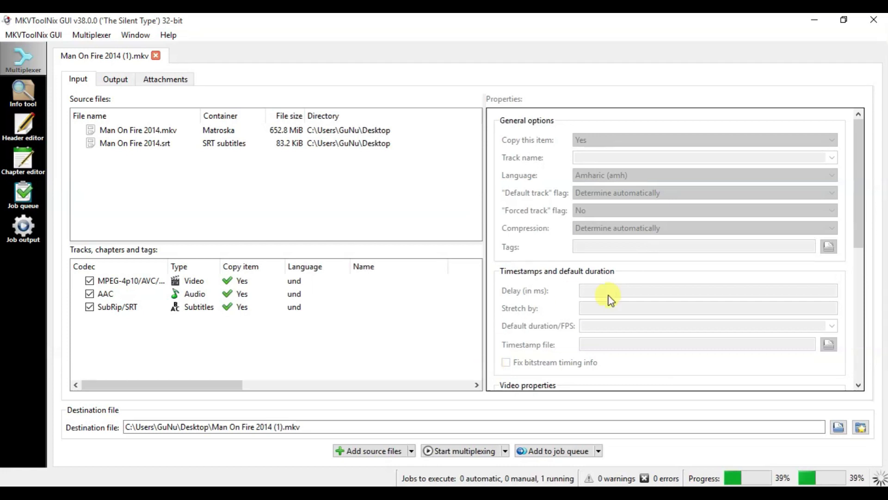
{"action": "right_click", "coordinate": [823, 474]}
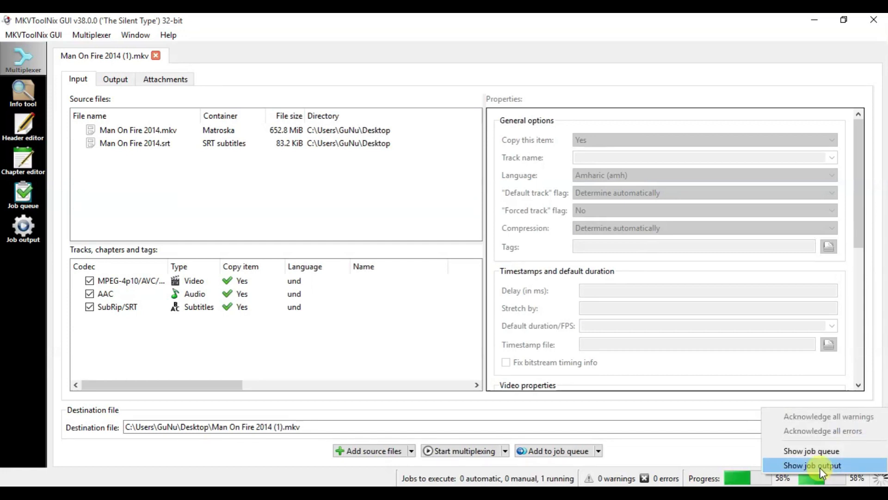
{"action": "left_click", "coordinate": [819, 467]}
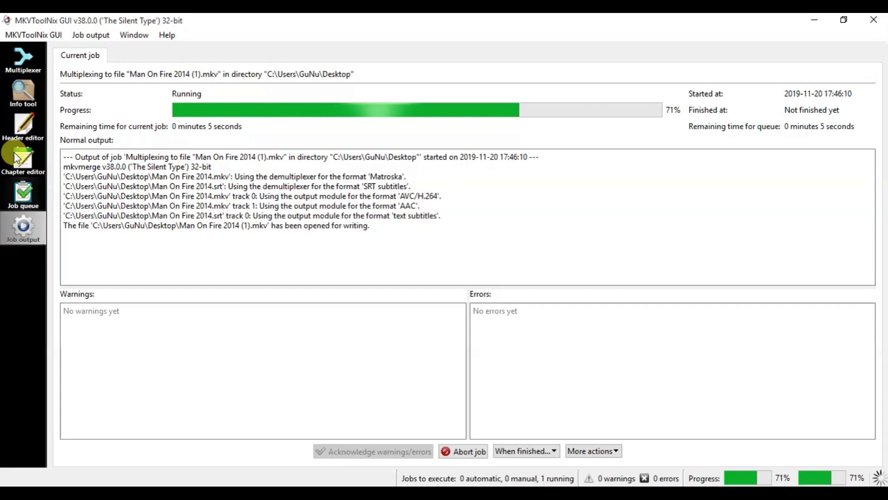
{"action": "left_click", "coordinate": [22, 58]}
{"action": "left_click", "coordinate": [14, 227]}
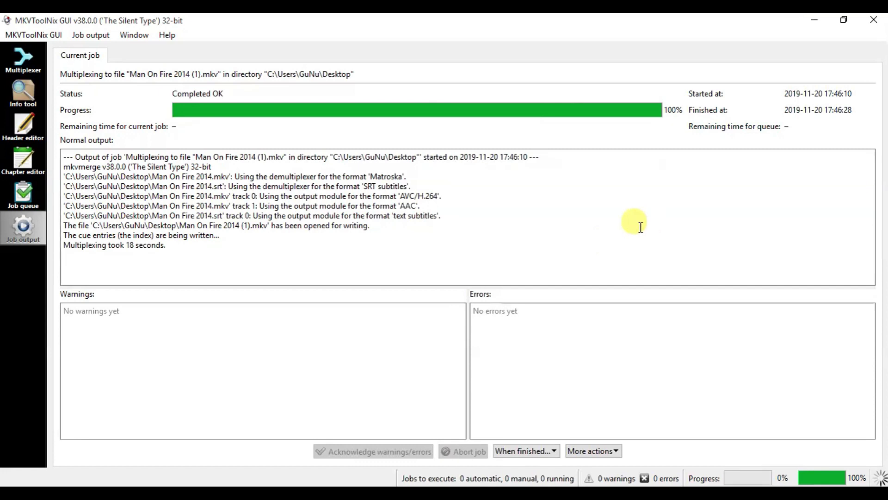
Step: Minimize MKVToolNix and examine the original video and the multiplexed Man On Fire 2014 (1) on the desktop
{"action": "left_click", "coordinate": [814, 21]}
{"action": "right_click", "coordinate": [380, 275]}
{"action": "left_click", "coordinate": [286, 317]}
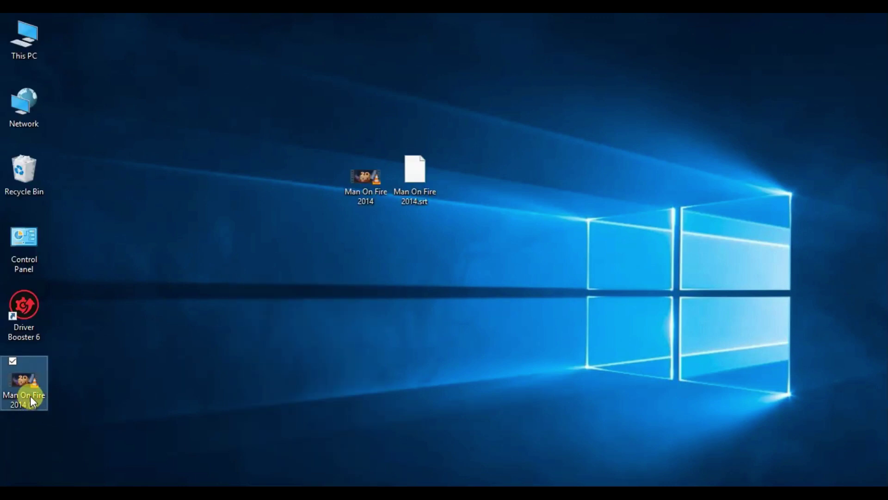
{"action": "left_click", "coordinate": [371, 192]}
{"action": "left_click", "coordinate": [36, 366]}
{"action": "mouse_move", "coordinate": [28, 390]}
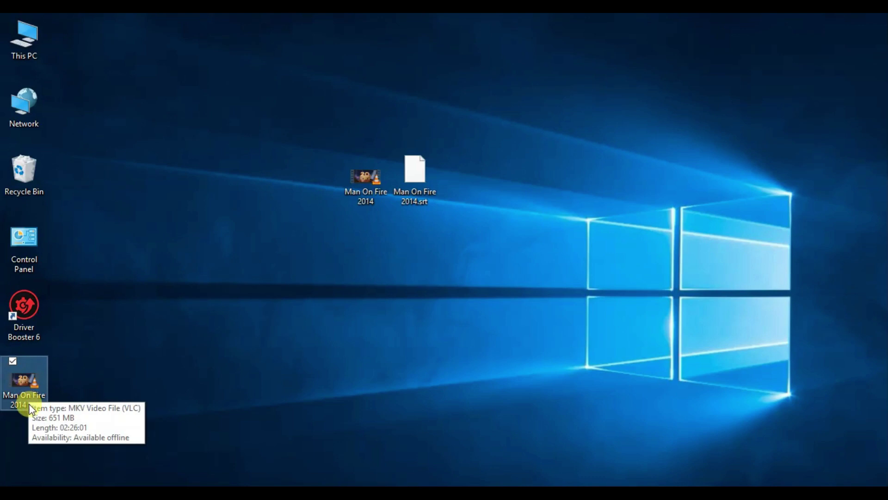
Step: Delete the separate subtitle file Man On Fire 2014.srt from the desktop
{"action": "left_click", "coordinate": [424, 192]}
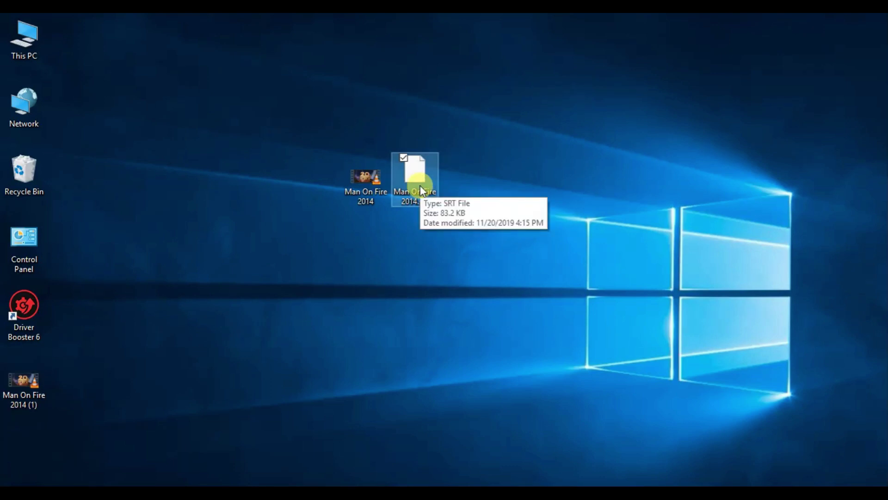
{"action": "right_click", "coordinate": [421, 189]}
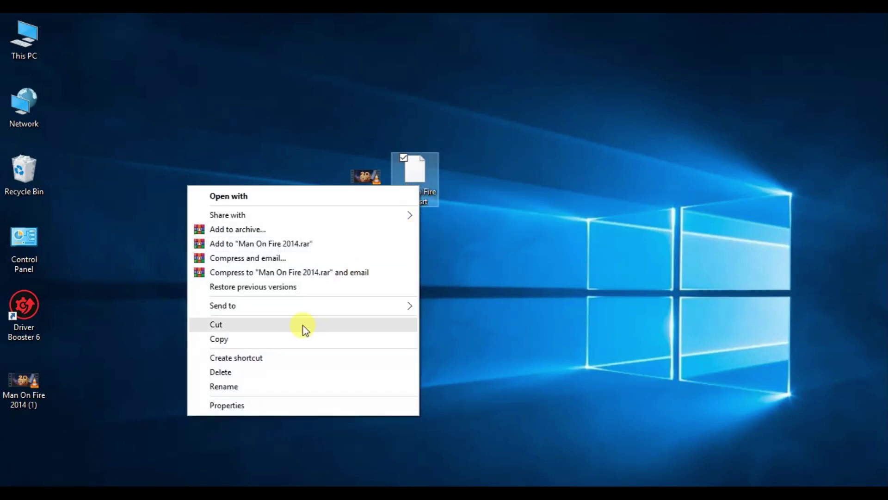
{"action": "left_click", "coordinate": [285, 370]}
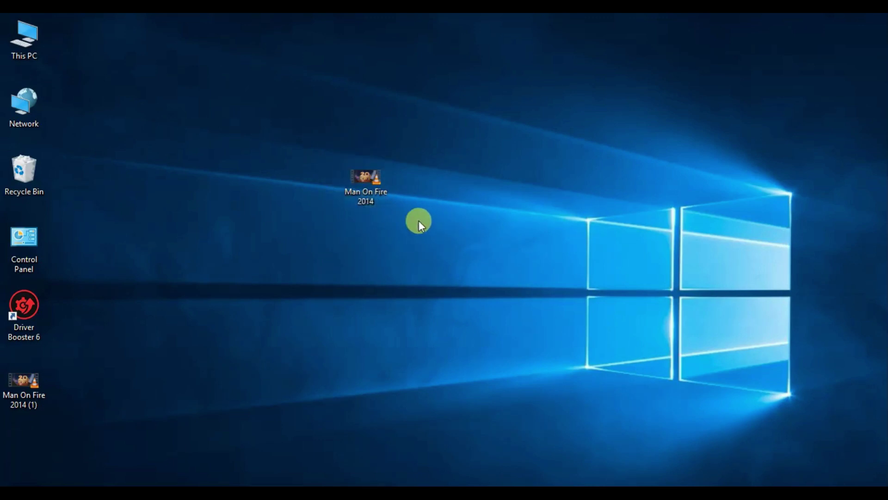
Step: Play the original Man On Fire 2014 video in VLC, check its subtitle track options, and close the player
{"action": "left_click", "coordinate": [361, 193]}
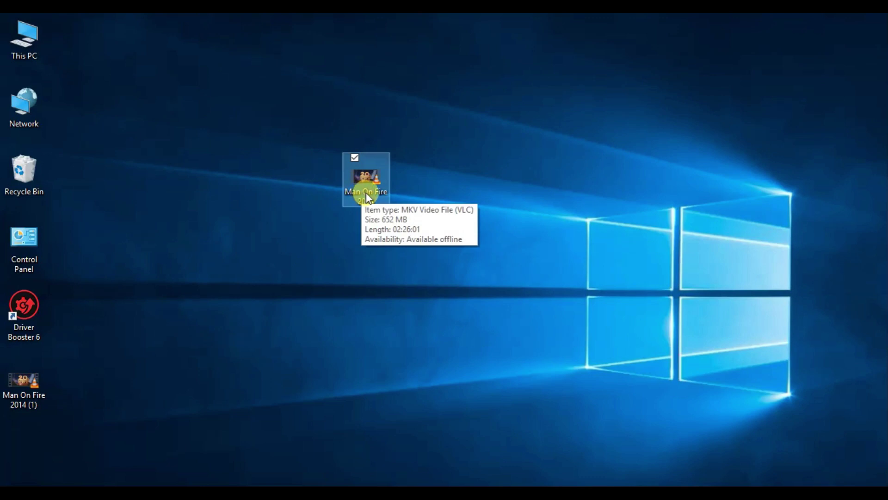
{"action": "double_click", "coordinate": [365, 196]}
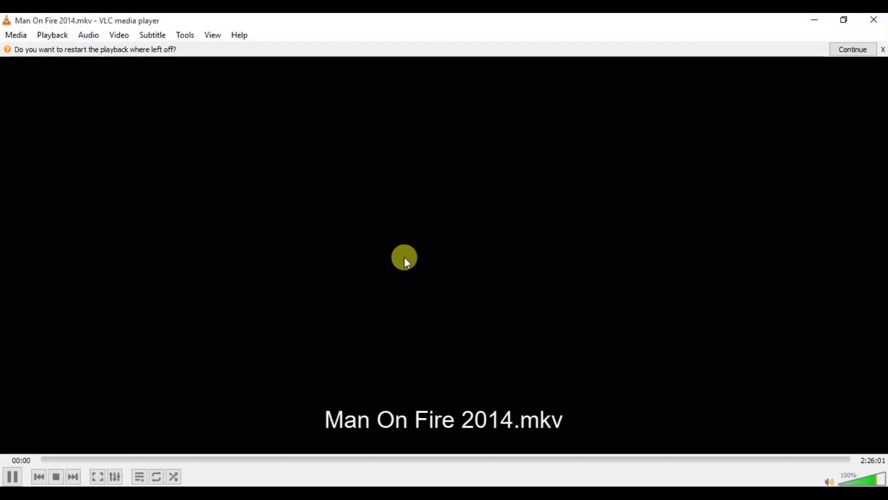
{"action": "right_click", "coordinate": [404, 257]}
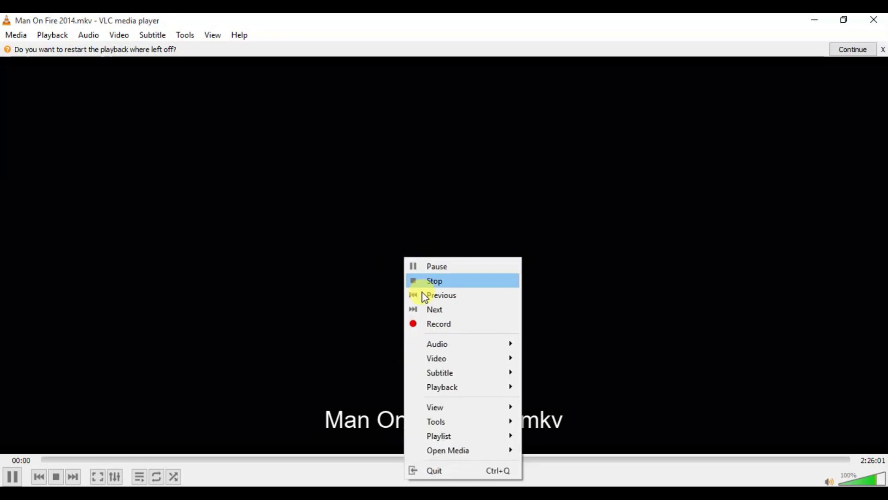
{"action": "mouse_move", "coordinate": [448, 373]}
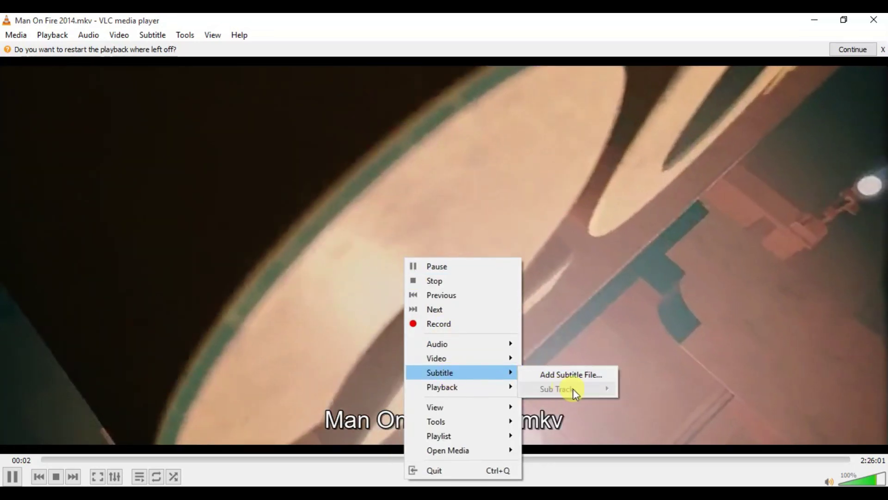
{"action": "left_click", "coordinate": [874, 19]}
{"action": "left_click", "coordinate": [873, 19]}
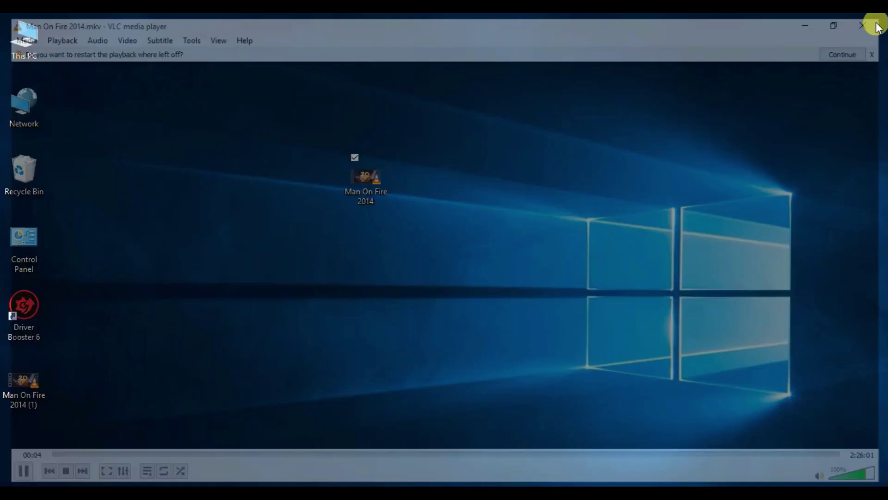
Step: Play the multiplexed Man On Fire 2014 (1) video in VLC and check its subtitle track options
{"action": "left_click", "coordinate": [15, 398]}
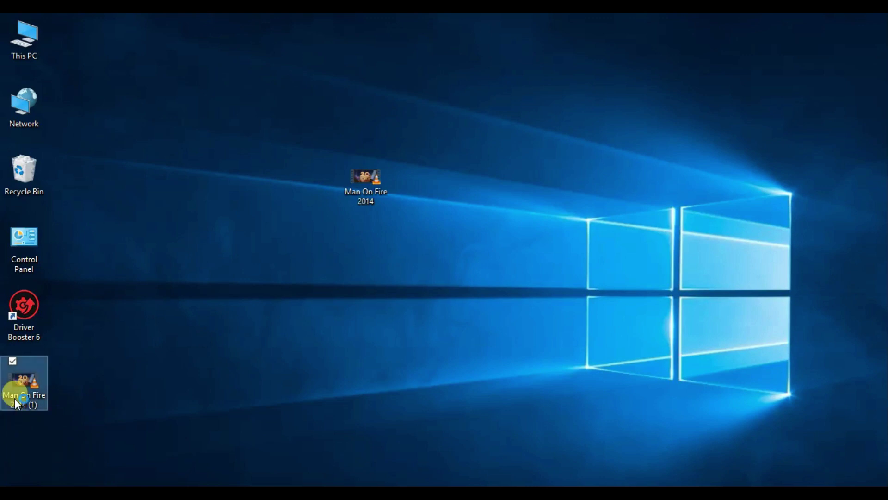
{"action": "double_click", "coordinate": [15, 398]}
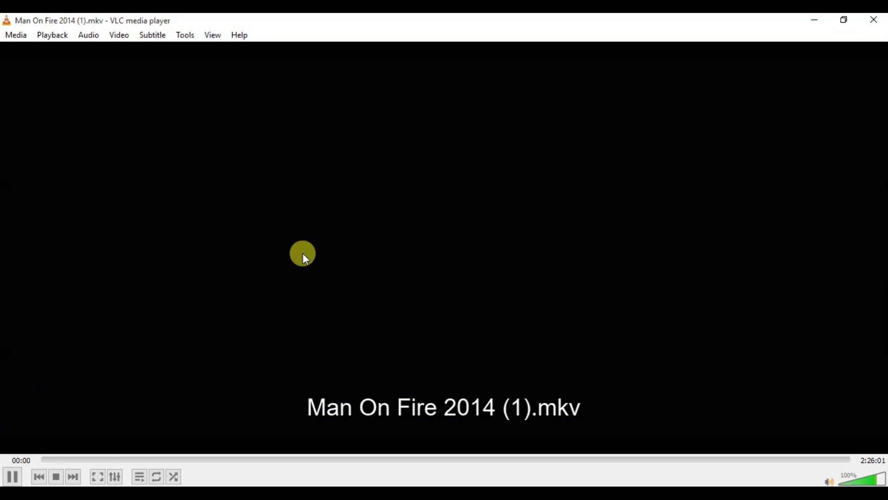
{"action": "right_click", "coordinate": [317, 249]}
{"action": "mouse_move", "coordinate": [356, 366]}
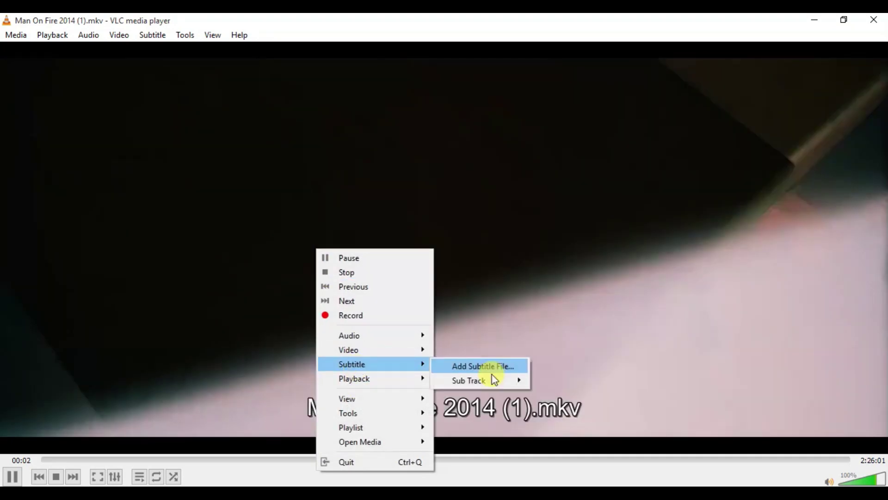